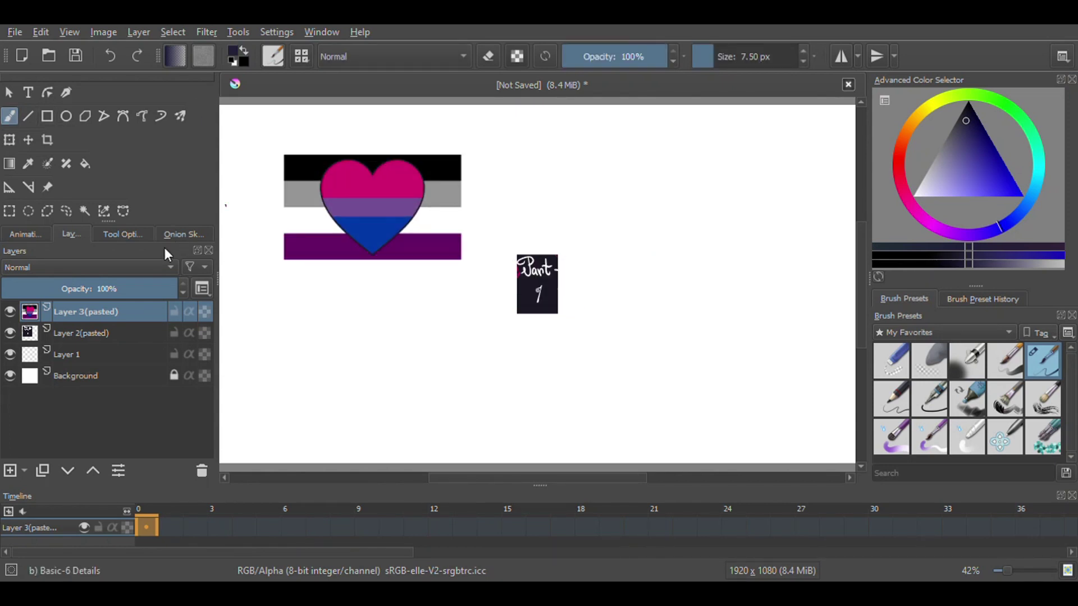
- Hide the flag-heart and title layers, then set up mirrored dark-line sketching on Layer 1
left_click(97, 355)
left_click(9, 312)
left_click(10, 333)
left_click(962, 136)
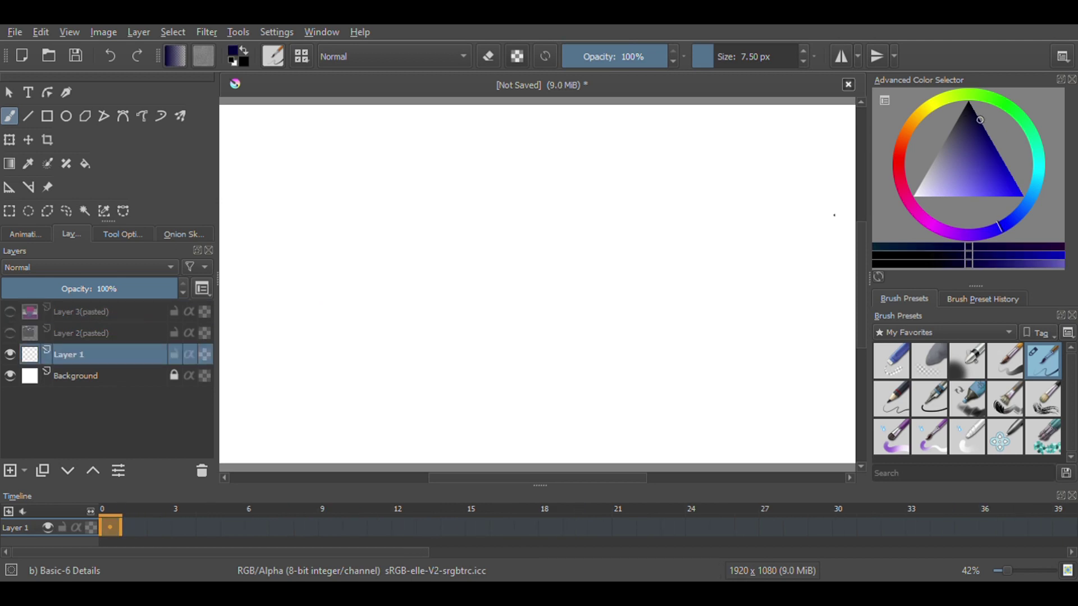
left_click(840, 56)
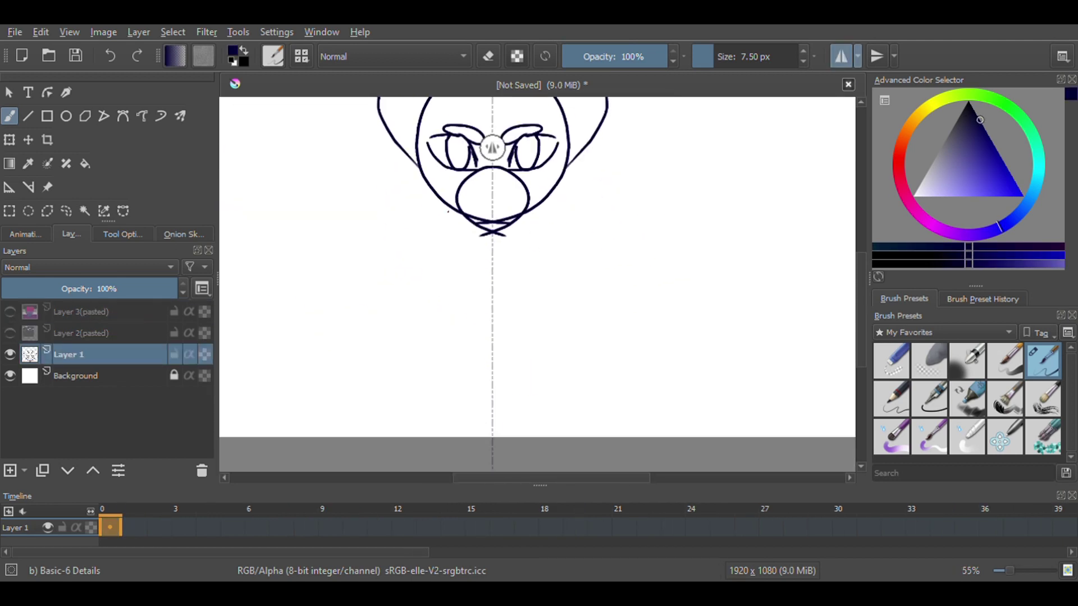
- Scale the cat sketch down from its corner
key("ctrl+t")
mouse_move(399, 132)
left_mouse_down()
mouse_move(428, 171)
mouse_move(452, 168)
left_mouse_up()
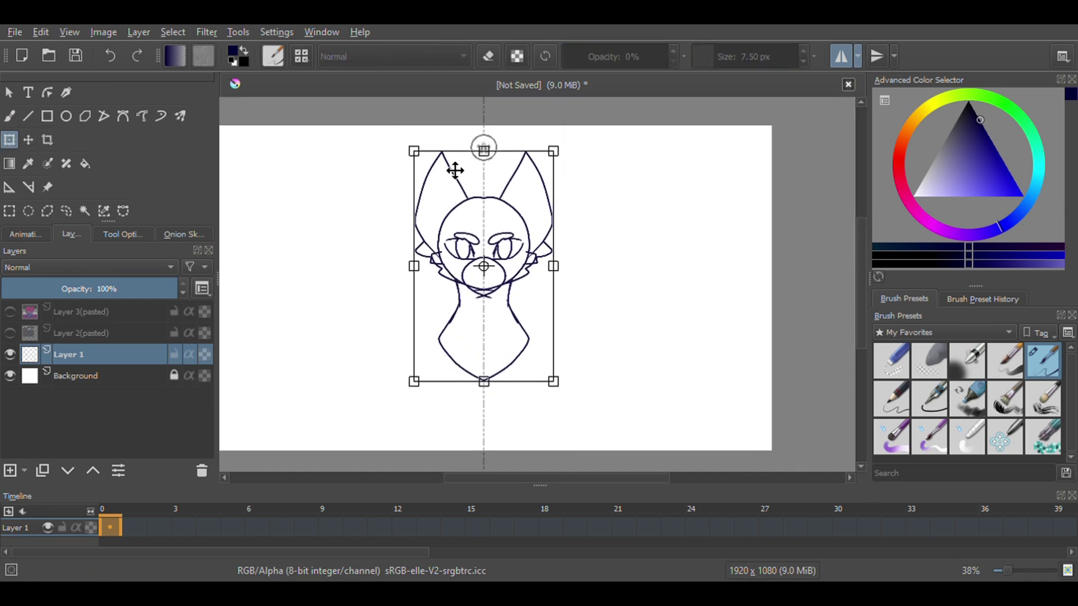
key("Return")
key("b")
scroll(442, 169, "up", 5)
scroll(442, 148, "down", 5)
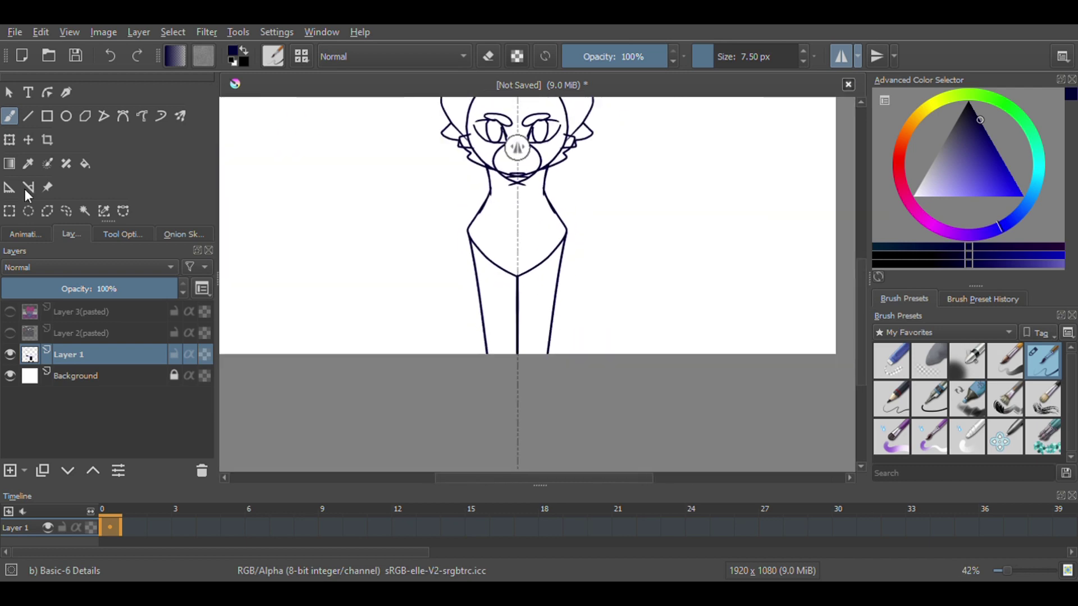
scroll(427, 281, "down", 3)
- Move the cat sketch to the right and add a tail line near the bottom
key("ctrl+t")
mouse_move(489, 149)
left_mouse_down()
mouse_move(625, 150)
mouse_move(686, 182)
mouse_move(664, 189)
left_mouse_up()
key("b")
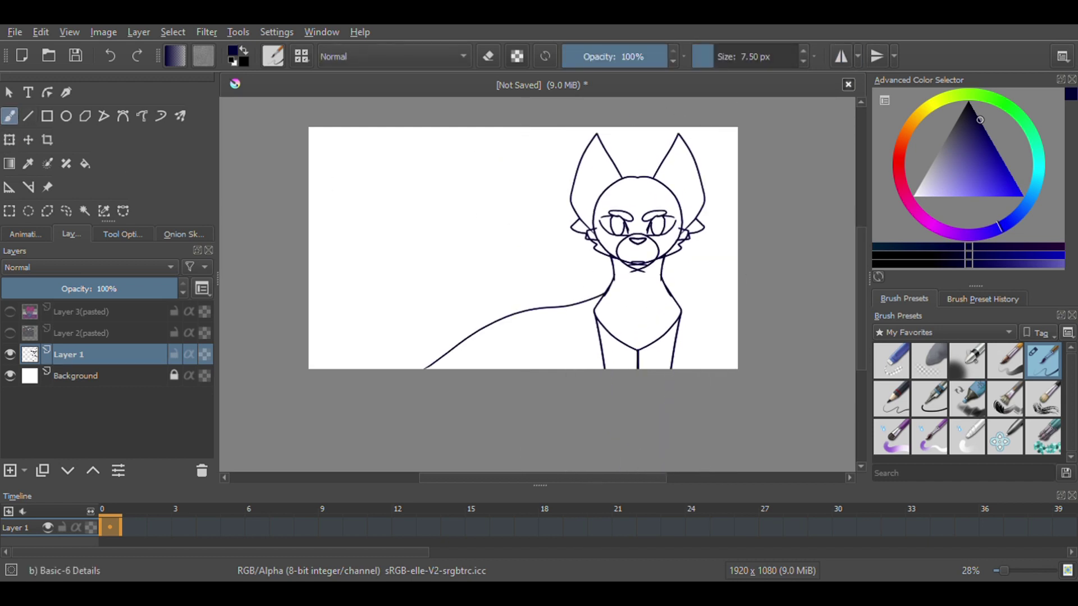
scroll(648, 248, "up", 2)
left_click_drag(488, 386, 459, 415)
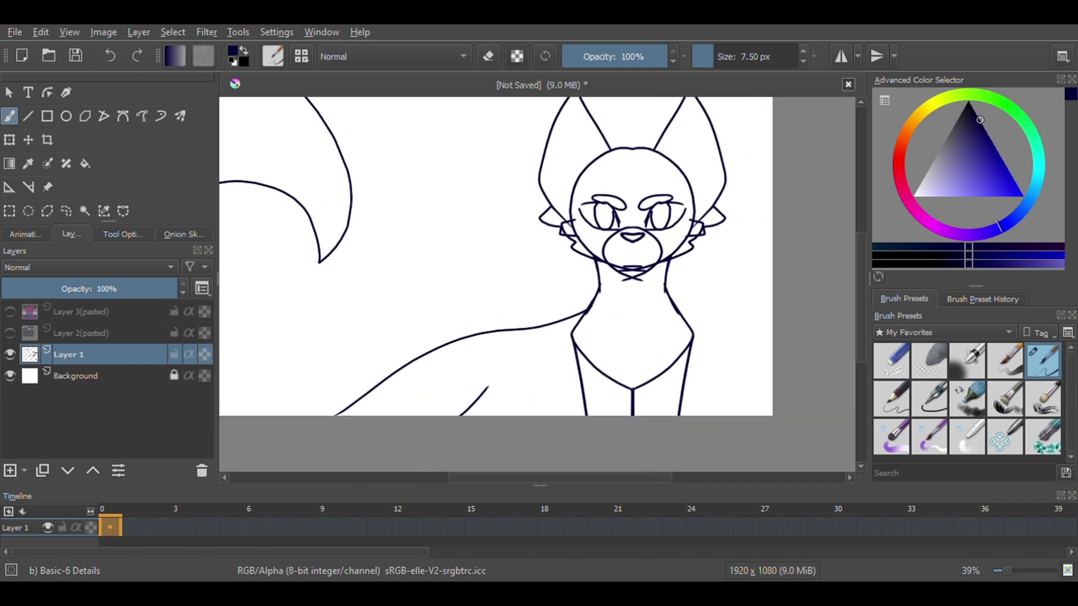
scroll(416, 234, "down", 1)
scroll(416, 234, "down", 1)
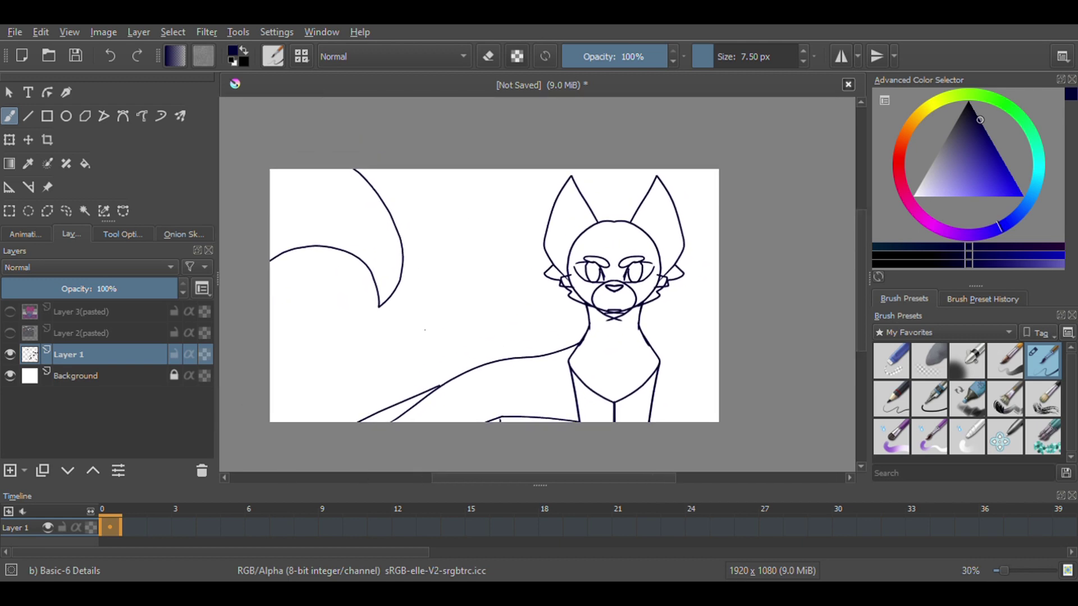
- Lasso-select the cat sketch to reposition it
key("ctrl+t")
key("ctrl+r")
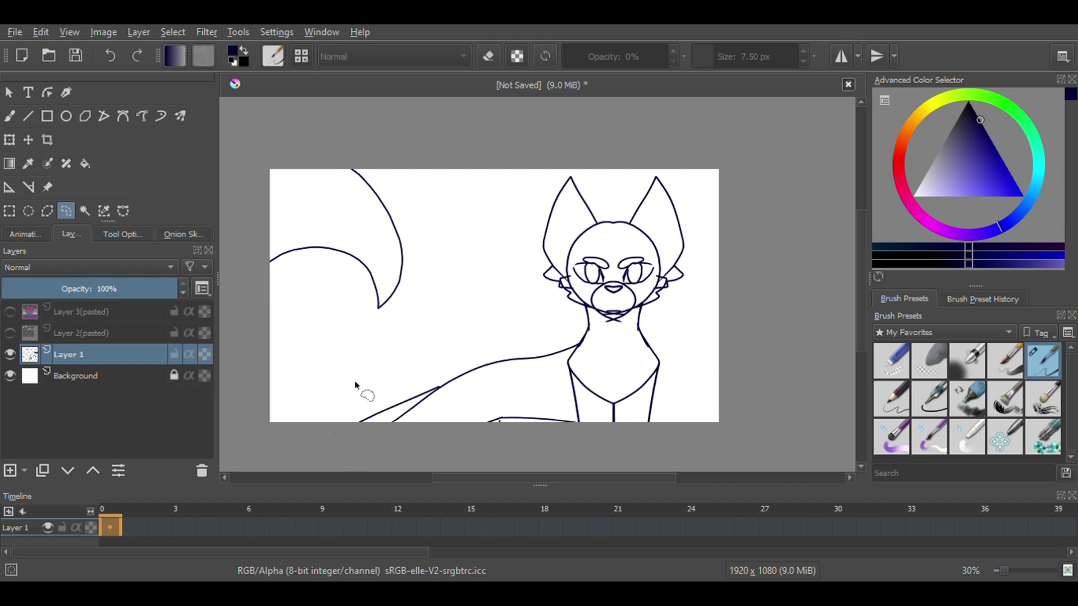
left_click_drag(354, 386, 312, 432)
key("ctrl+t")
- Shift the selected cat slightly right and deselect
left_click_drag(601, 210, 626, 208)
left_click(10, 115)
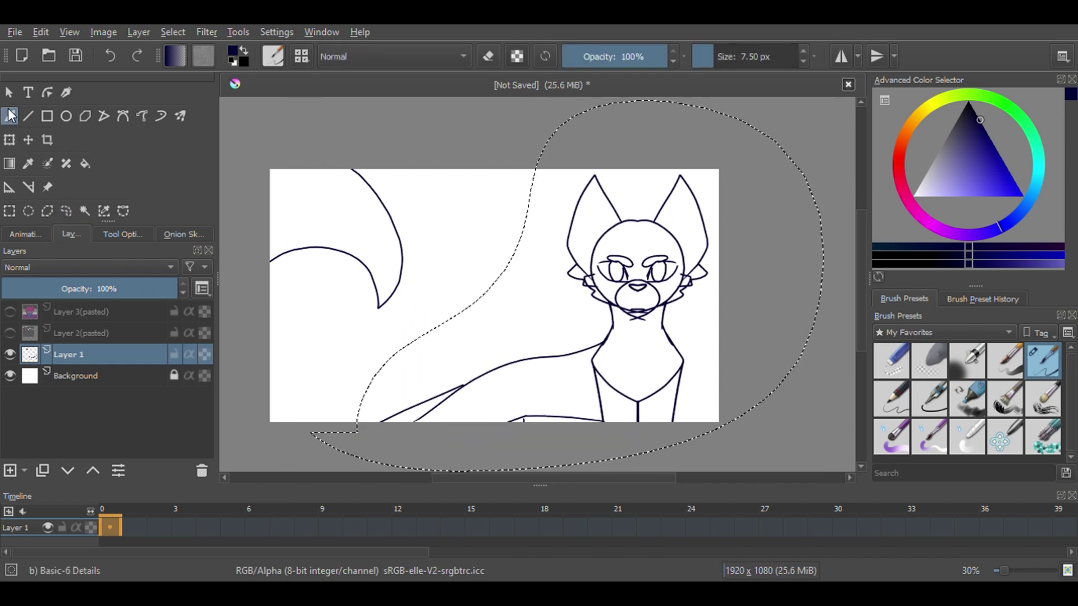
key("ctrl+shift+a")
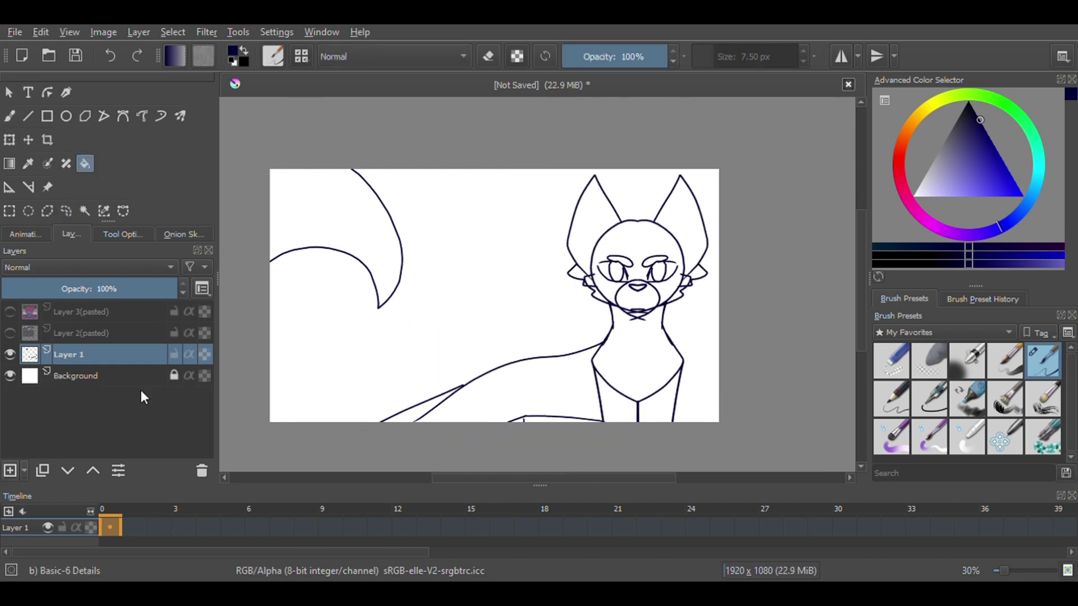
- Add Layer 4 filled with dark navy at about 47% opacity over the sketch
left_click(11, 470)
left_click(9, 333)
key("shift+BackSpace")
mouse_move(112, 289)
left_mouse_down()
mouse_move(38, 289)
mouse_move(89, 289)
left_mouse_up()
key("b")
- Set the brush to erase mode with the Ink-2 Fineliner for lineart
key("e")
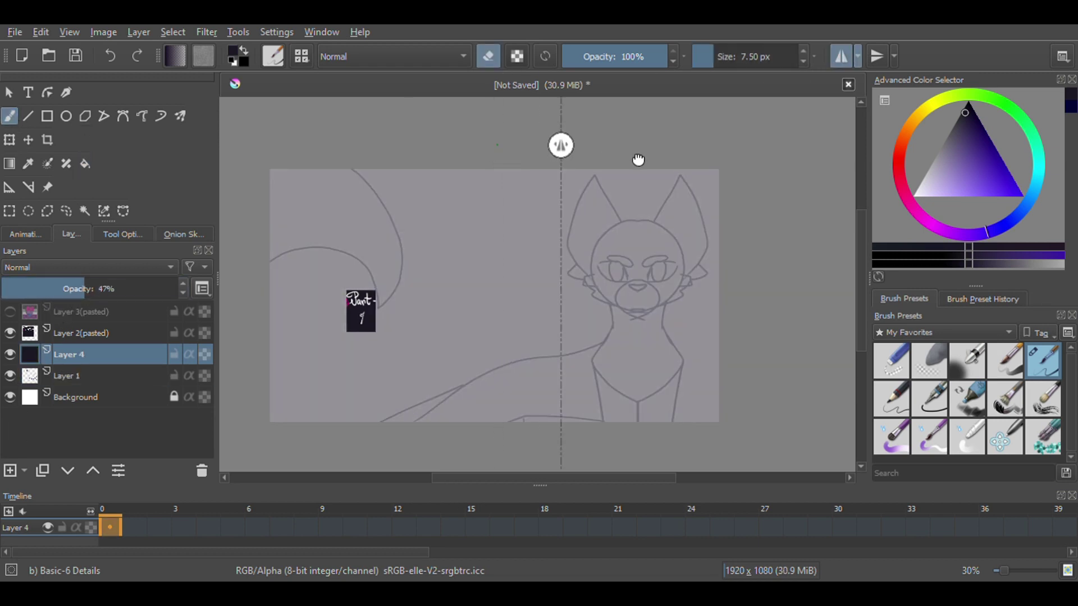
scroll(650, 311, "up", 5)
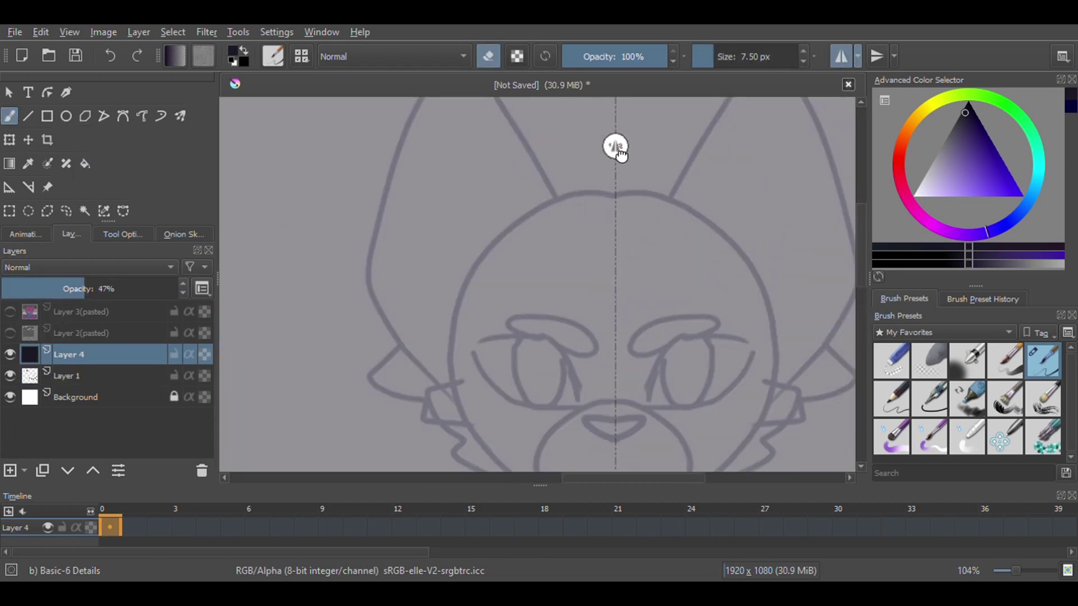
scroll(515, 276, "up", 4)
left_click(919, 413)
- Draw the white mouth line and adjust the navy layer's opacity to reveal the sketch
key("e")
mouse_move(441, 255)
left_mouse_down()
mouse_move(596, 250)
mouse_move(433, 264)
left_mouse_up()
scroll(449, 270, "down", 5)
scroll(449, 270, "down", 5)
left_click_drag(84, 289, 185, 288)
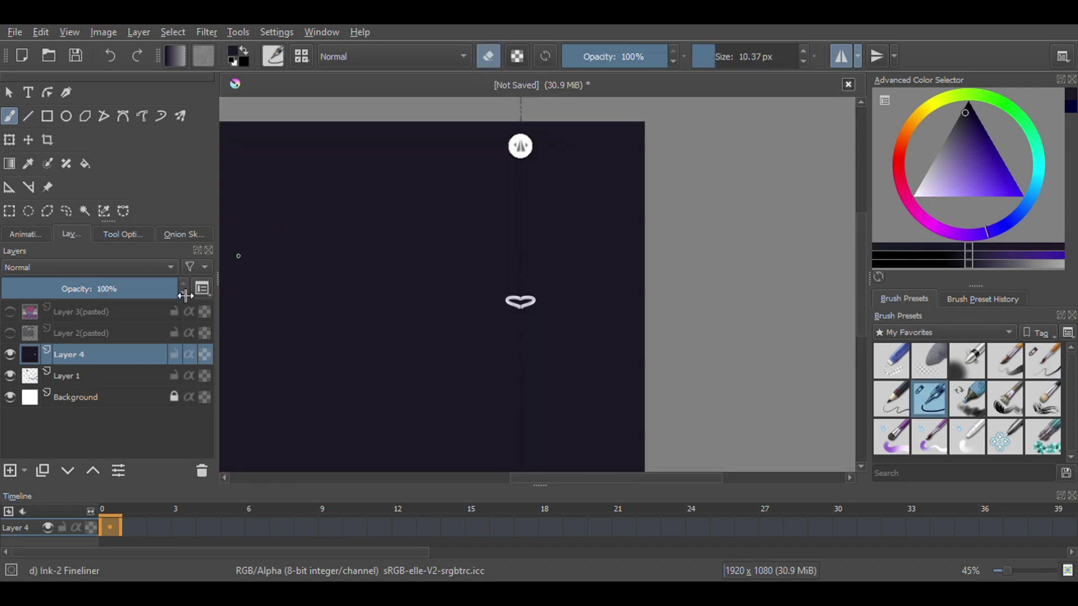
scroll(462, 282, "up", 3)
left_click_drag(106, 288, 84, 288)
scroll(332, 210, "up", 2)
- Trace the mirrored cheek fur, eye outlines, eyelid arcs and pupils
left_click_drag(337, 210, 447, 386)
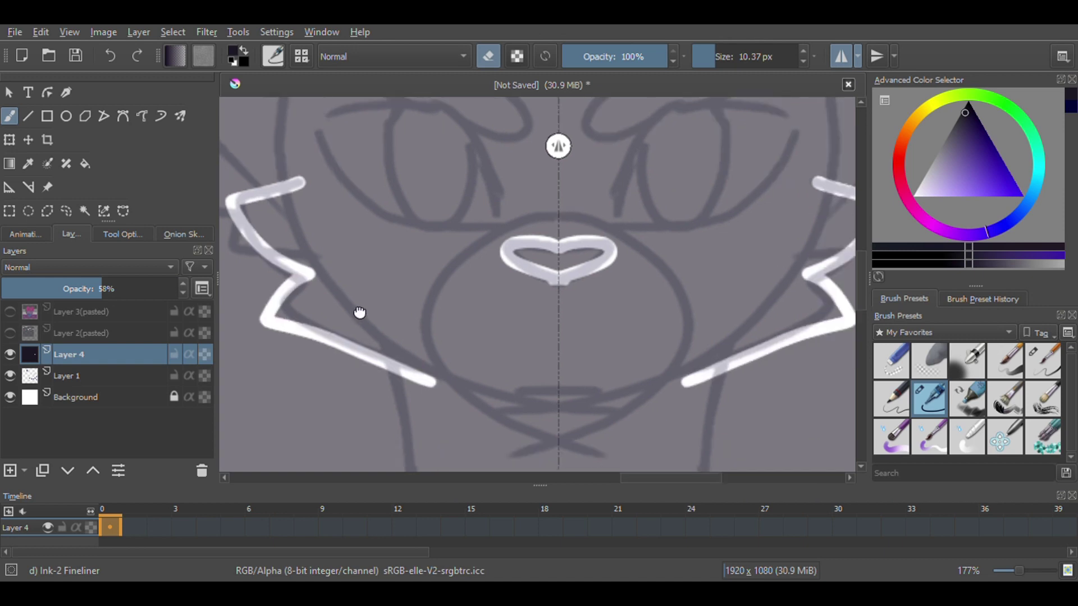
mouse_move(440, 346)
left_mouse_down()
mouse_move(611, 275)
mouse_move(444, 346)
left_mouse_up()
left_click_drag(489, 263, 461, 345)
mouse_move(553, 241)
left_mouse_down()
mouse_move(527, 342)
mouse_move(586, 312)
left_mouse_up()
scroll(534, 281, "down", 1)
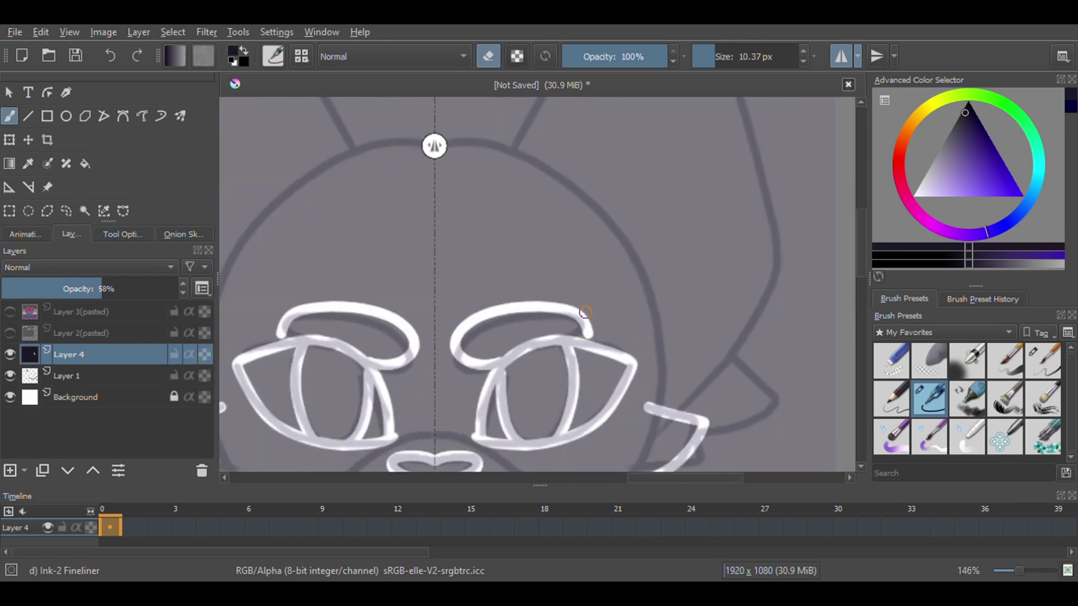
scroll(585, 312, "down", 3)
scroll(531, 204, "up", 2)
- Draw the flame-shaped hair tuft with mirroring off
left_click(841, 56)
mouse_move(401, 295)
left_mouse_down()
mouse_move(513, 312)
mouse_move(435, 387)
left_mouse_up()
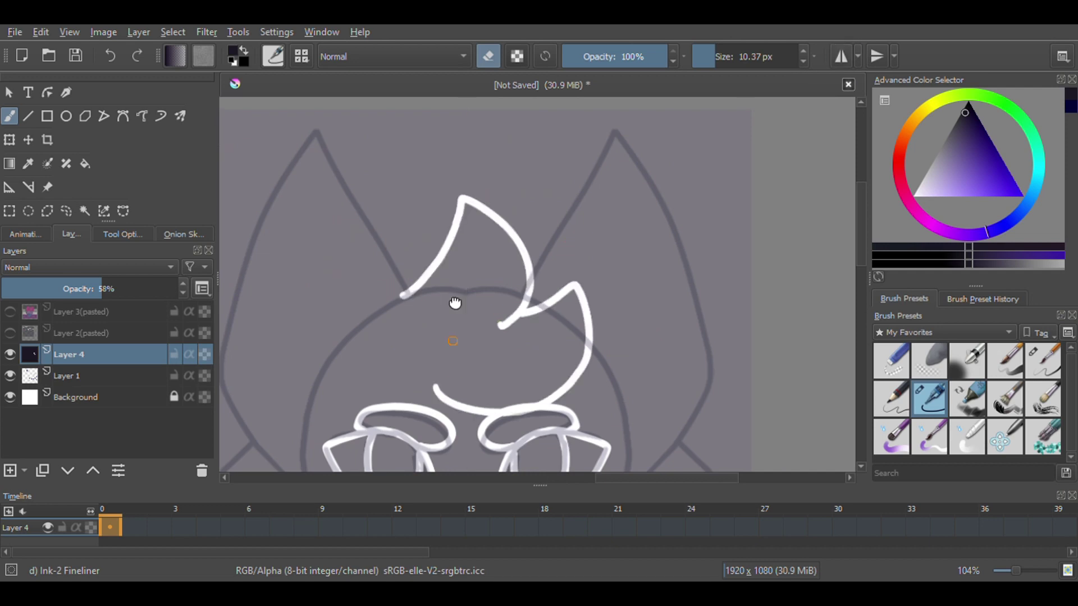
scroll(455, 303, "down", 3)
scroll(474, 225, "up", 2)
- Trace the ears, cheek fur and body outline symmetrically
left_click(840, 56)
mouse_move(539, 112)
left_mouse_down()
mouse_move(651, 247)
mouse_move(671, 300)
mouse_move(618, 337)
left_mouse_up()
scroll(618, 337, "down", 3)
scroll(505, 225, "up", 2)
mouse_move(449, 213)
left_mouse_down()
mouse_move(404, 393)
mouse_move(506, 466)
left_mouse_up()
key("ctrl+z")
key("ctrl+z")
key("ctrl+z")
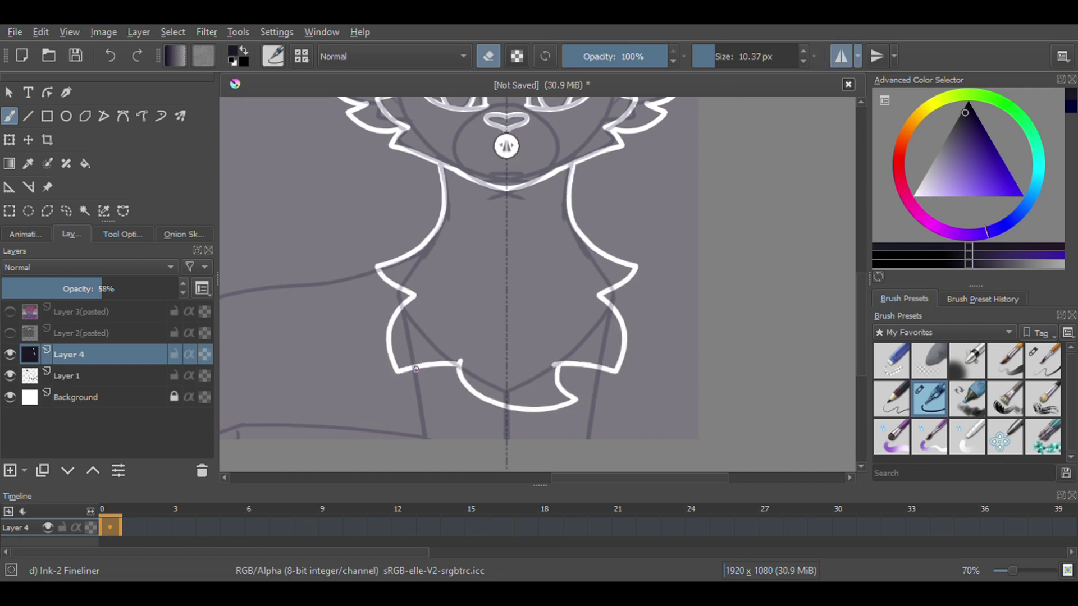
- Draw the legs, a heart on the chest and the tail line
left_click_drag(416, 369, 425, 440)
scroll(494, 290, "up", 2)
scroll(497, 292, "up", 4)
left_click_drag(516, 274, 494, 405)
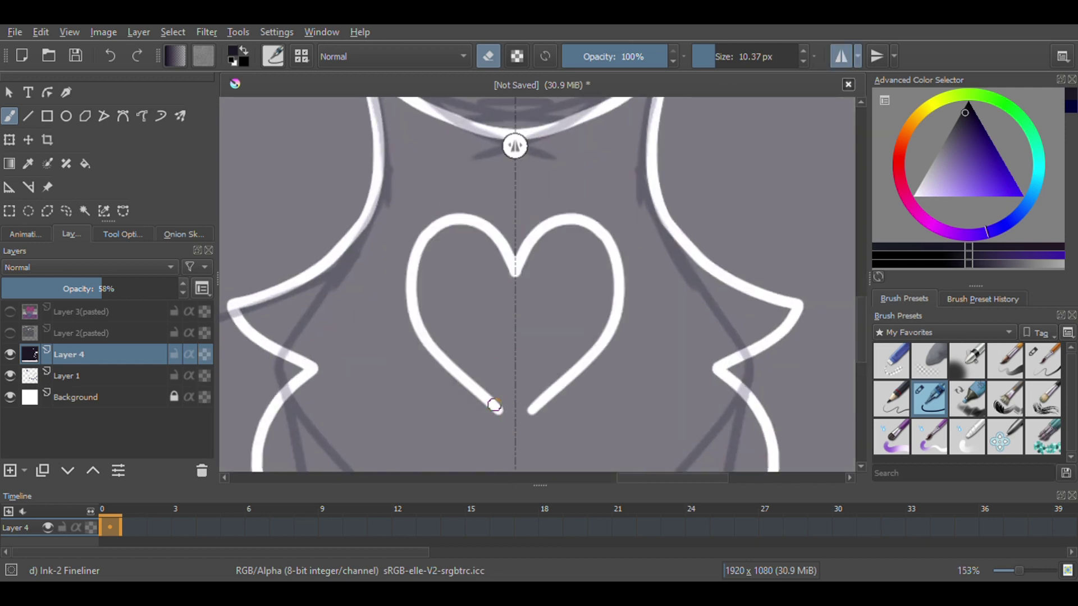
scroll(467, 320, "down", 5)
left_click_drag(645, 264, 589, 266)
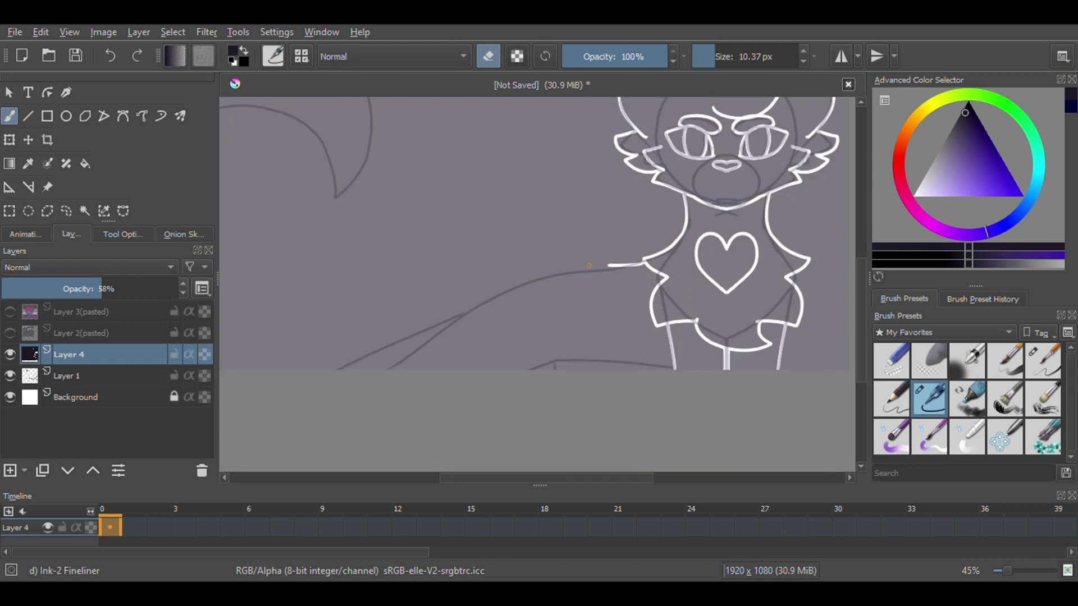
scroll(661, 361, "down", 2)
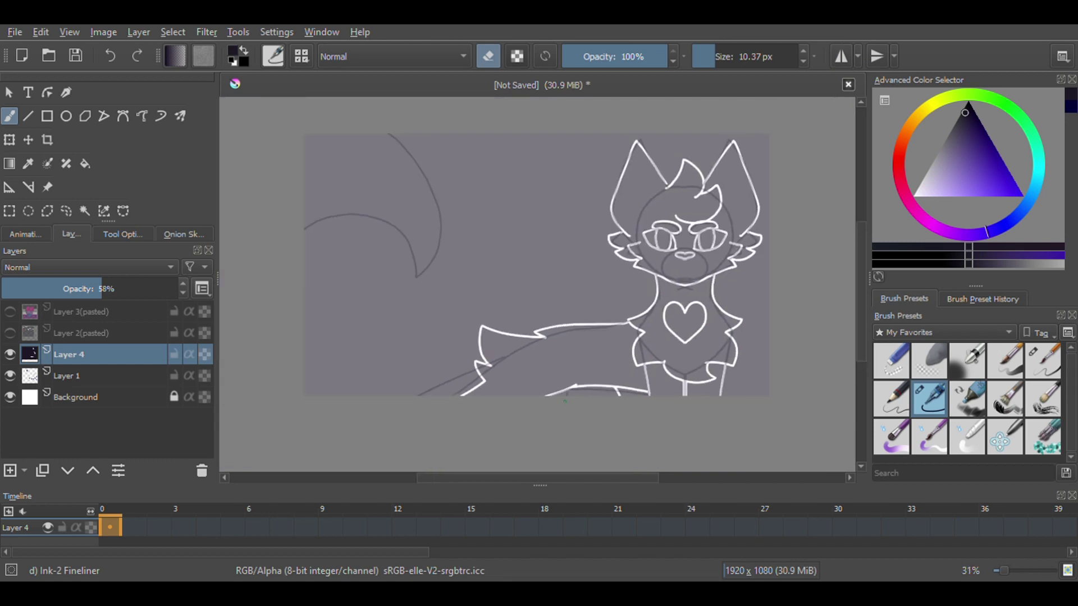
scroll(561, 337, "up", 4)
scroll(520, 412, "down", 4)
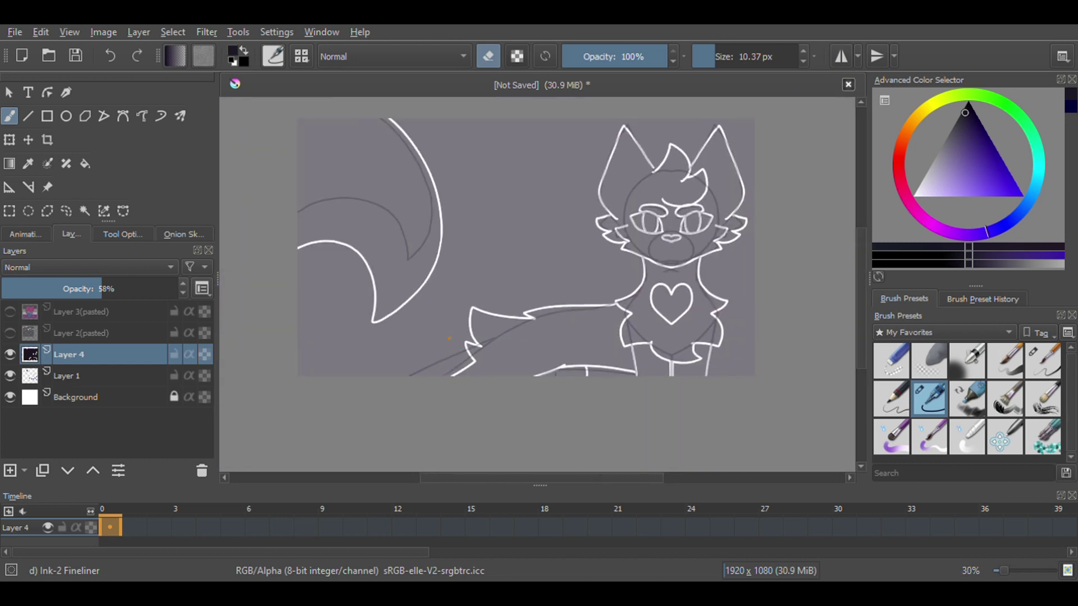
- Set the navy layer to 100% opacity and hide the sketch layer
scroll(460, 304, "right", 2)
left_click(168, 289)
left_click(11, 375)
scroll(588, 272, "up", 6)
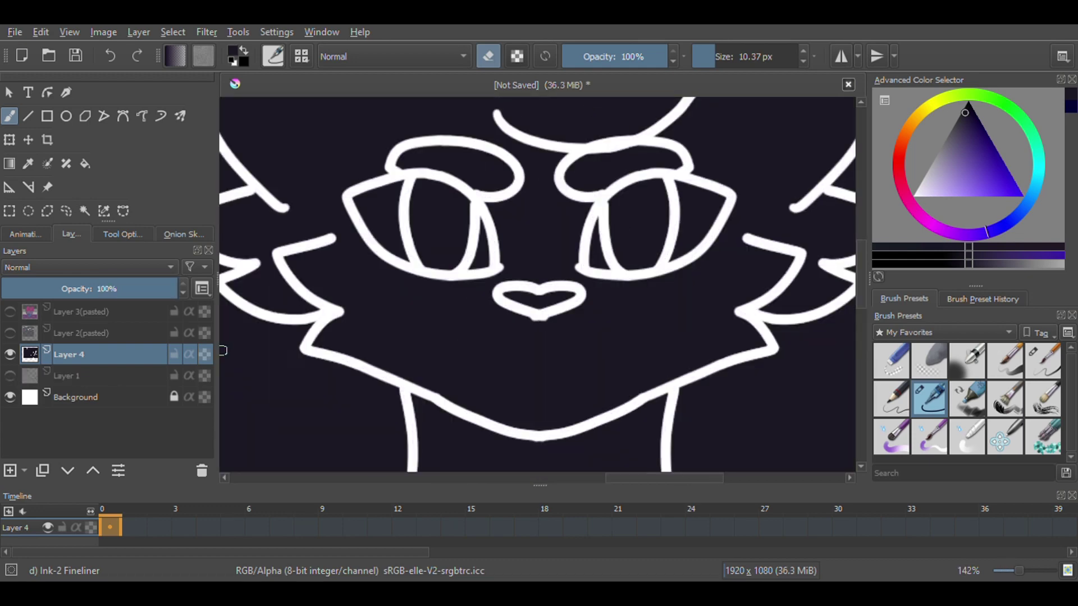
- Retouch the mouth line with mirroring, then switch to painting in white
left_click(840, 56)
left_click_drag(584, 403, 494, 417)
key("e")
scroll(494, 416, "down", 5)
scroll(624, 243, "up", 4)
scroll(624, 242, "up", 2)
scroll(624, 243, "down", 1)
scroll(624, 242, "up", 4)
scroll(707, 151, "down", 1)
scroll(707, 152, "down", 2)
scroll(563, 280, "up", 5)
scroll(337, 187, "down", 4)
scroll(380, 365, "down", 2)
key("x")
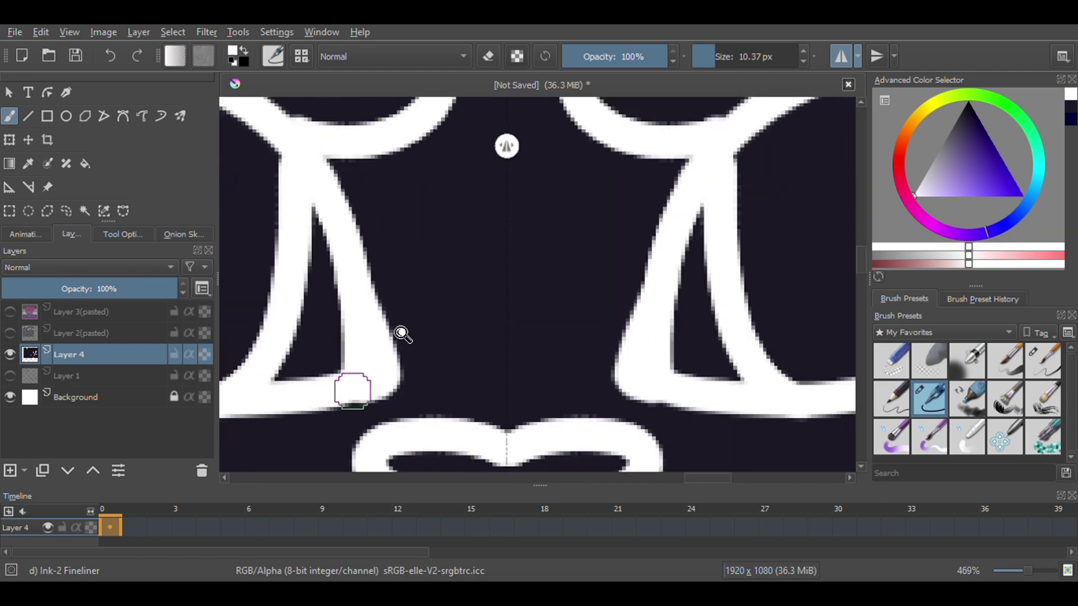
- Bring the whole cat into view and turn mirroring back on
scroll(380, 365, "down", 2)
scroll(722, 133, "down", 1)
scroll(721, 133, "up", 3)
scroll(750, 144, "up", 2)
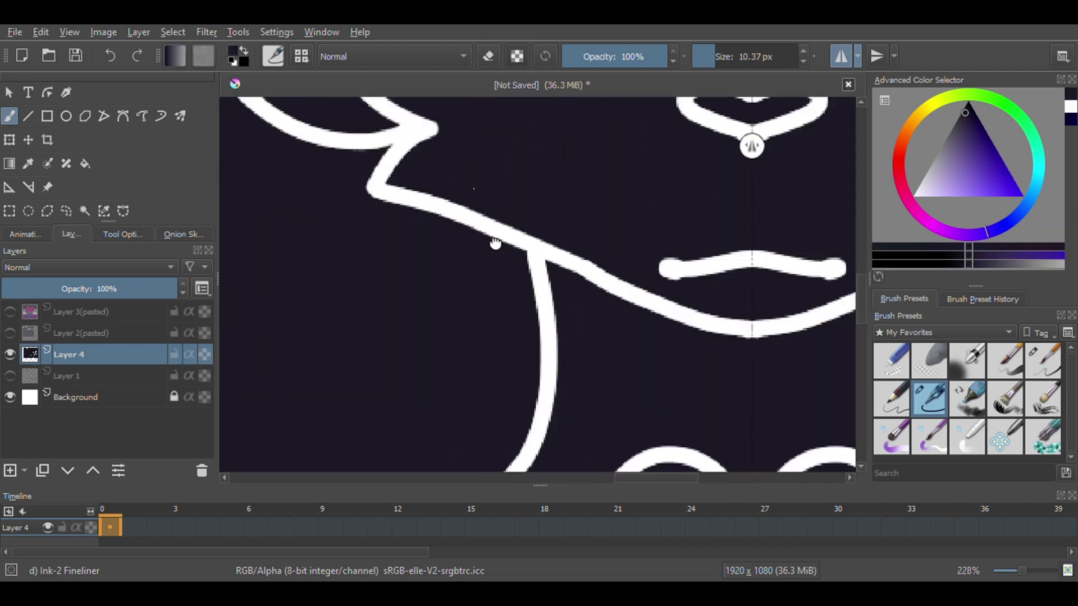
scroll(539, 258, "down", 1)
scroll(498, 303, "down", 4)
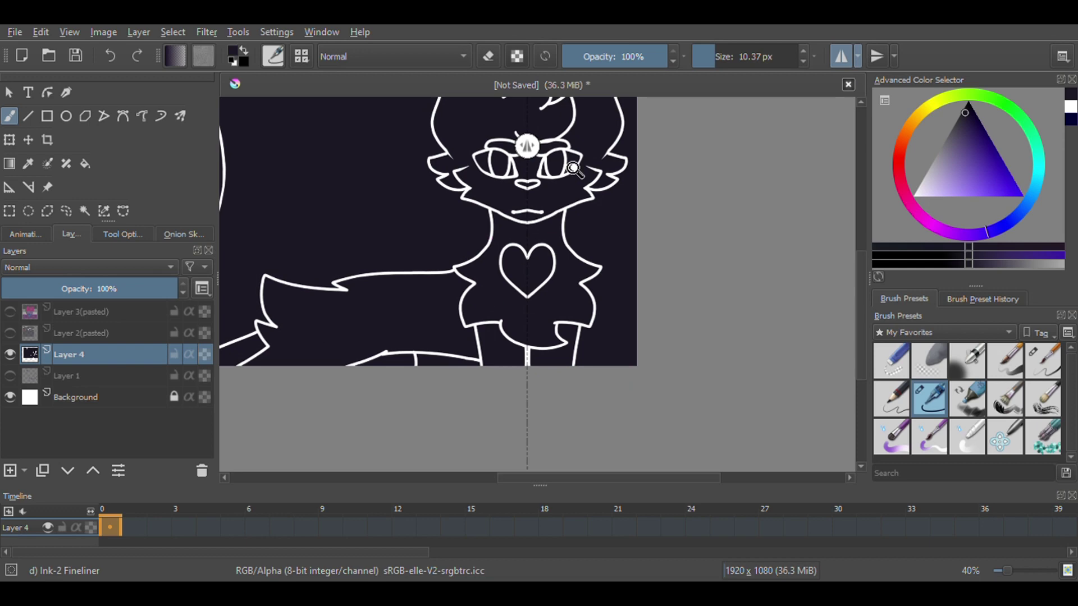
scroll(538, 224, "up", 5)
left_click_drag(574, 285, 766, 96)
left_click(840, 56)
scroll(539, 281, "down", 5)
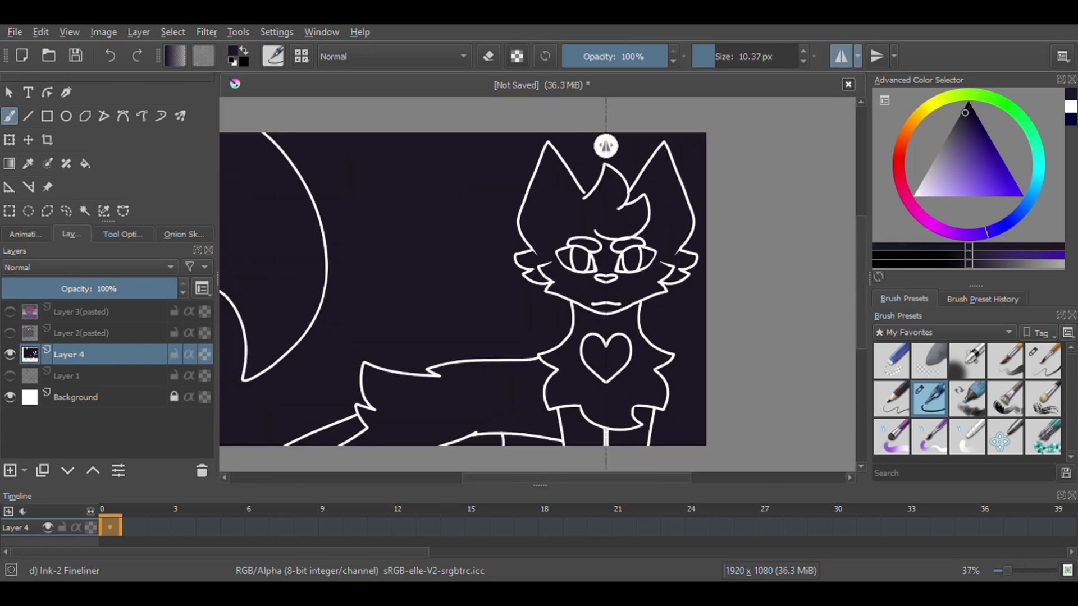
scroll(539, 354, "up", 3)
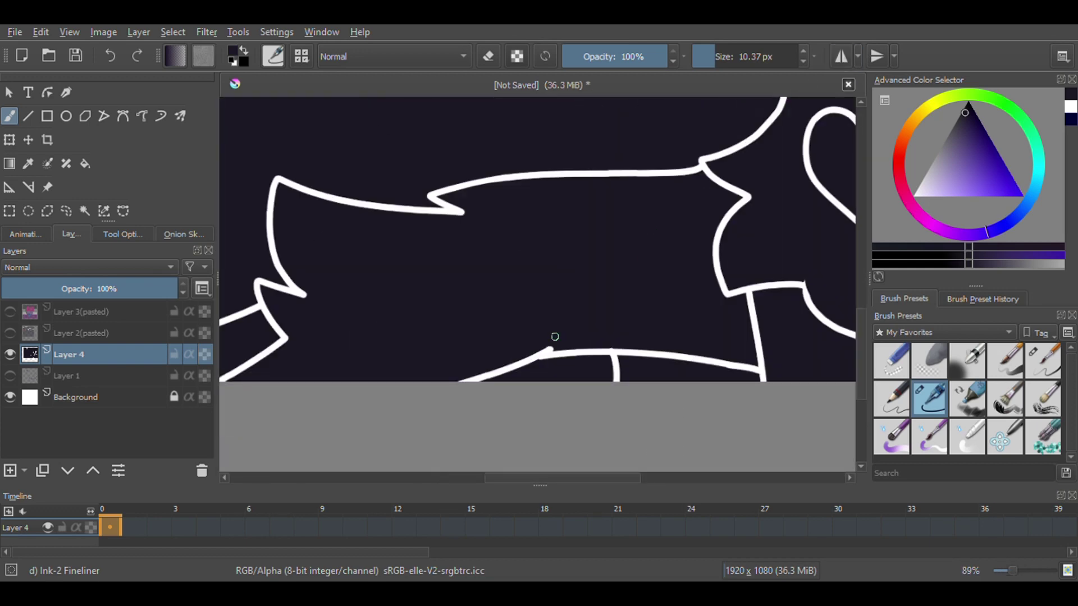
scroll(554, 337, "down", 3)
scroll(291, 325, "up", 4)
- Hatch thin diagonal lines inside both eyes at about 2.5 px brush size
left_click(704, 56)
scroll(726, 189, "up", 2)
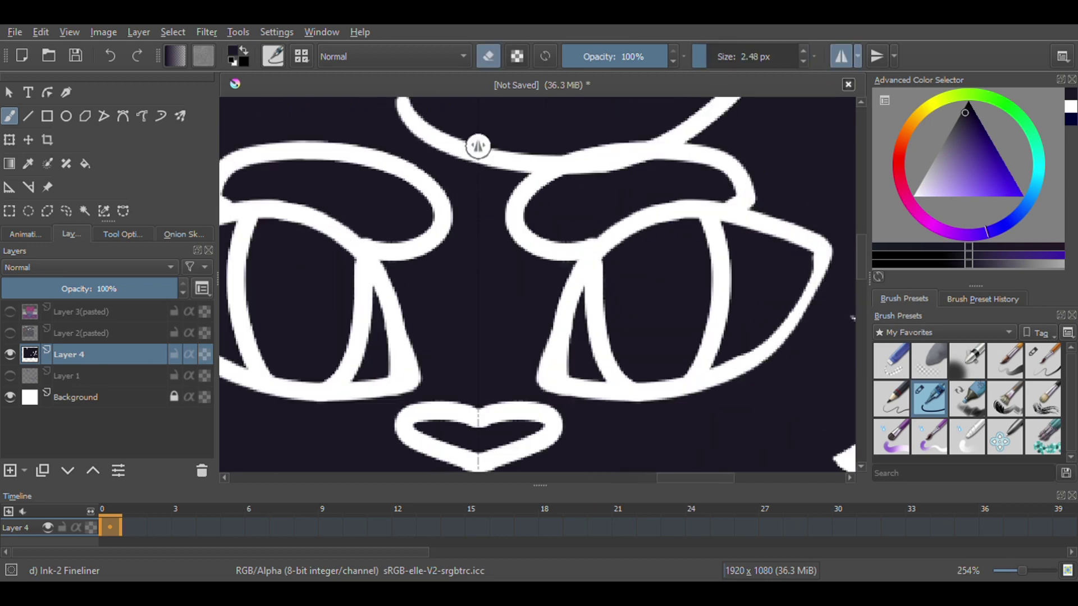
scroll(727, 188, "up", 2)
left_click_drag(721, 264, 615, 342)
left_click_drag(718, 291, 626, 371)
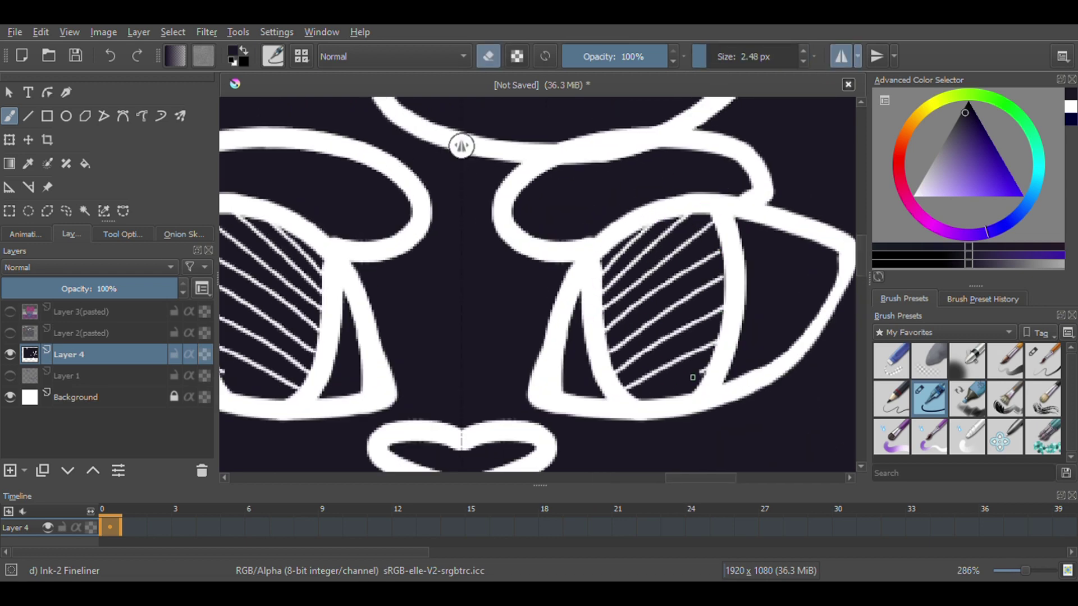
- Paint grey speckled texture into both eyes with a textured dotting brush, redoing the first pass
scroll(697, 372, "down", 3)
scroll(562, 252, "up", 3)
left_click(1043, 437)
left_click_drag(617, 247, 633, 330)
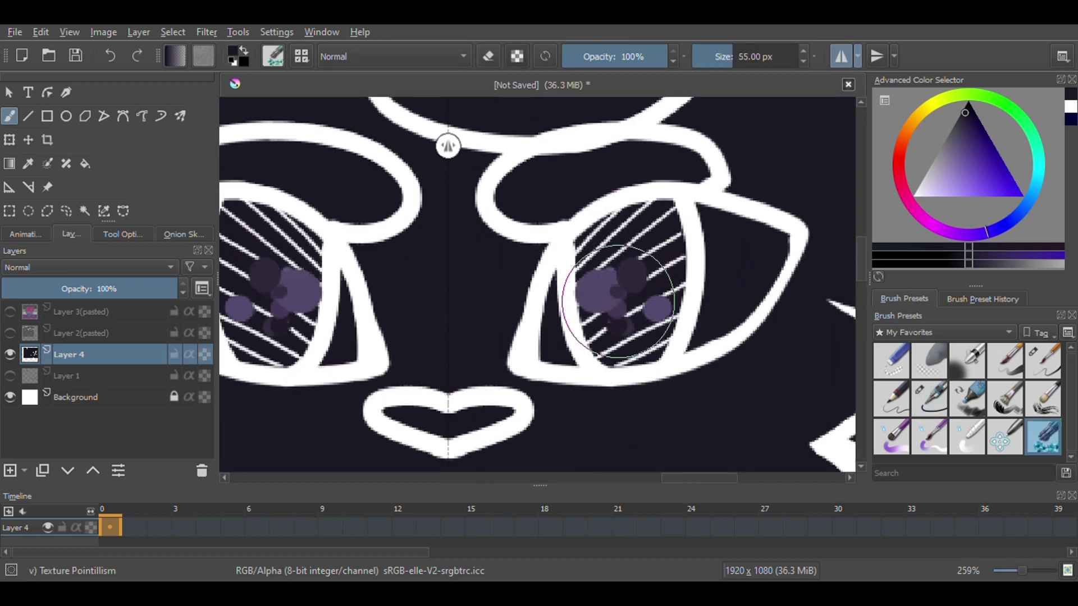
key("ctrl+z")
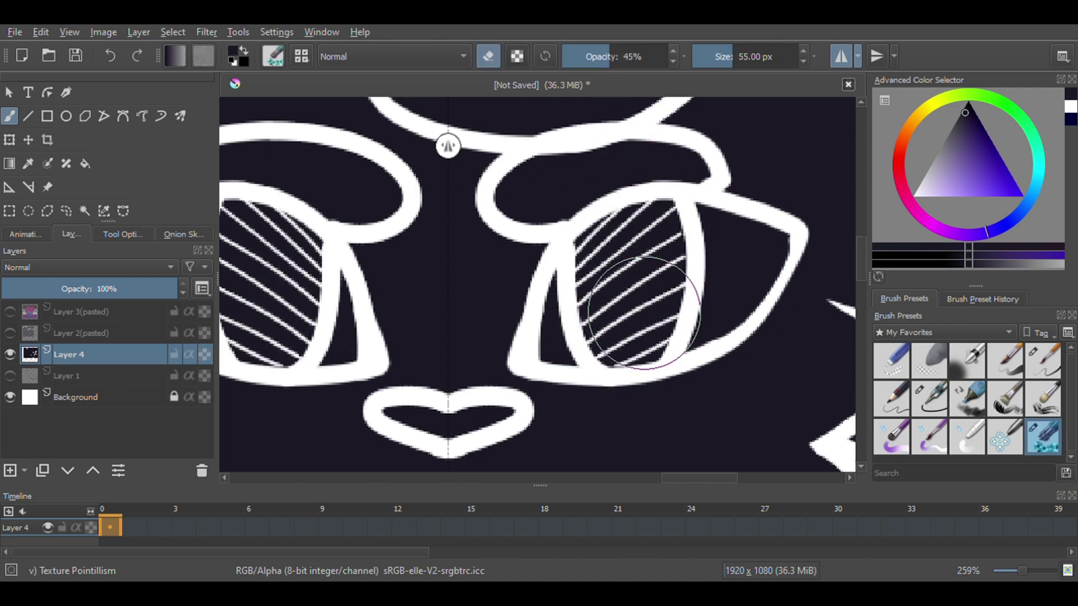
left_click_drag(633, 330, 607, 245)
- Switch to the white Ink-2 Fineliner at full opacity, painting rather than erasing
scroll(580, 423, "down", 2)
scroll(579, 424, "down", 3)
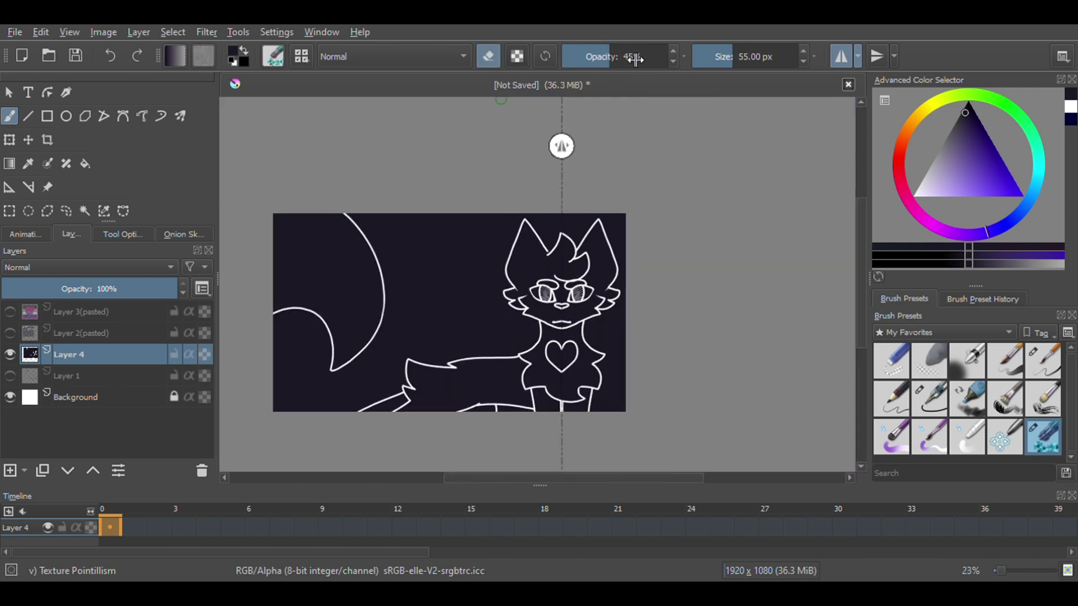
left_click_drag(630, 56, 668, 56)
scroll(440, 168, "up", 3)
scroll(514, 185, "up", 3)
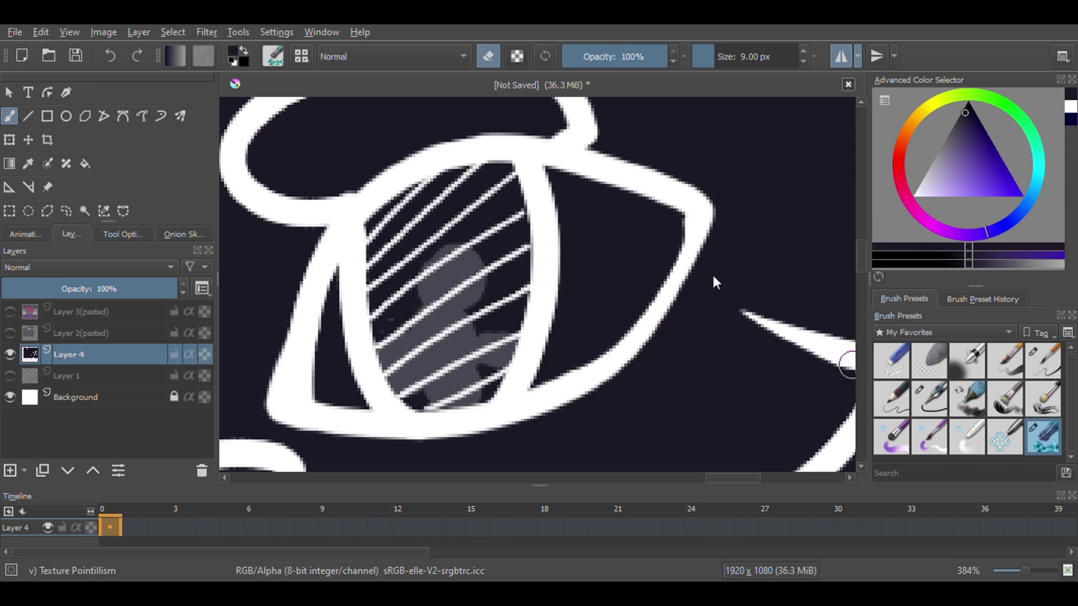
key("slash")
scroll(477, 404, "down", 1)
scroll(476, 405, "down", 3)
scroll(553, 392, "up", 3)
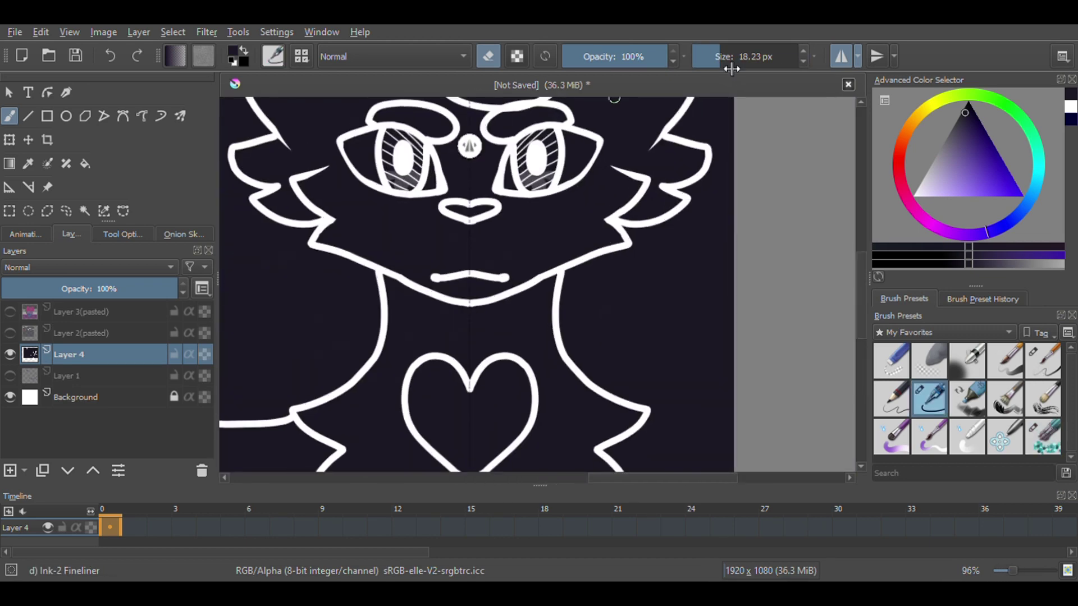
key("e")
key("x")
scroll(573, 225, "up", 2)
scroll(573, 168, "up", 2)
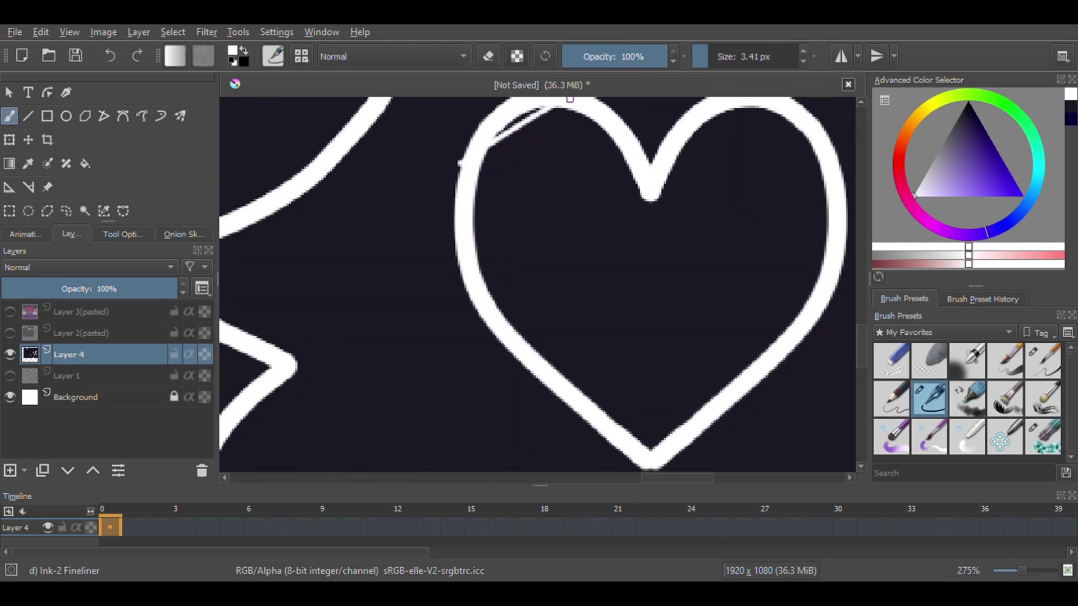
- Hatch thin diagonal white lines across the chest heart, including its right lobe and lower right
left_click_drag(474, 205, 609, 129)
left_click_drag(480, 250, 632, 177)
left_click_drag(499, 309, 786, 119)
key("ctrl+z")
left_click_drag(517, 326, 752, 110)
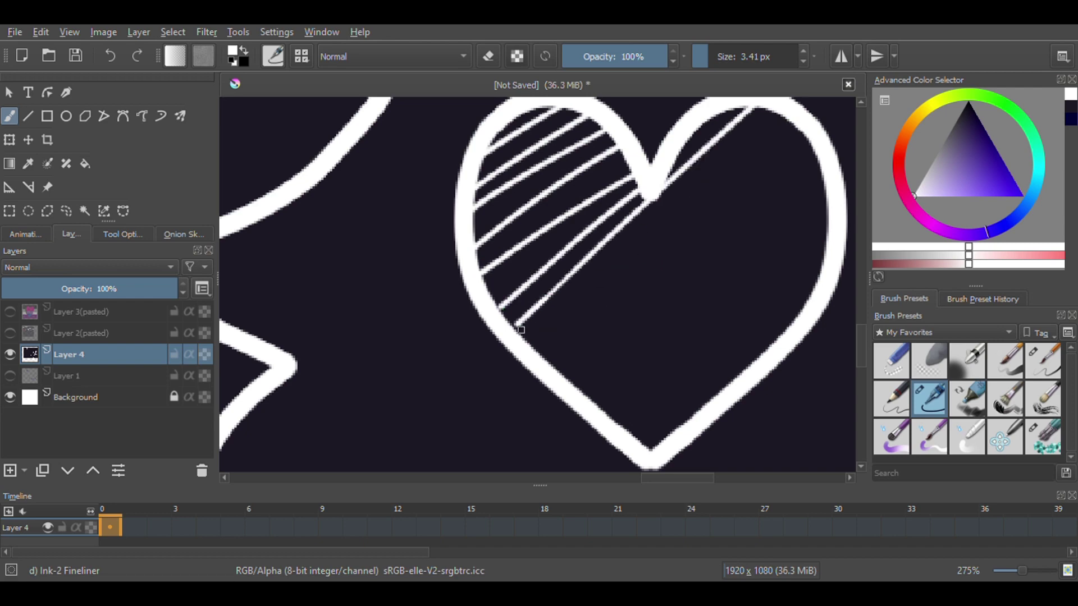
left_click_drag(539, 348, 786, 119)
left_click_drag(553, 367, 801, 124)
left_click_drag(499, 390, 746, 153)
mouse_move(525, 408)
left_mouse_down()
mouse_move(752, 188)
mouse_move(755, 219)
left_mouse_up()
left_click_drag(561, 438, 747, 282)
left_click_drag(556, 430, 752, 250)
- Add a new empty layer to the document
scroll(618, 309, "down", 5)
scroll(603, 326, "up", 3)
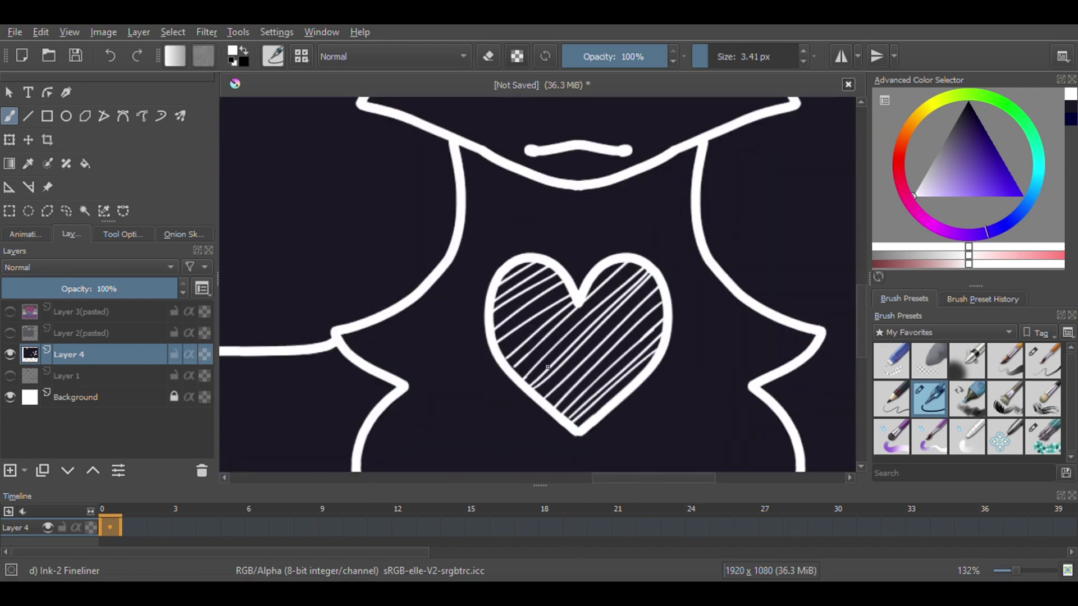
scroll(501, 428, "down", 4)
scroll(492, 246, "up", 6)
scroll(492, 246, "up", 5)
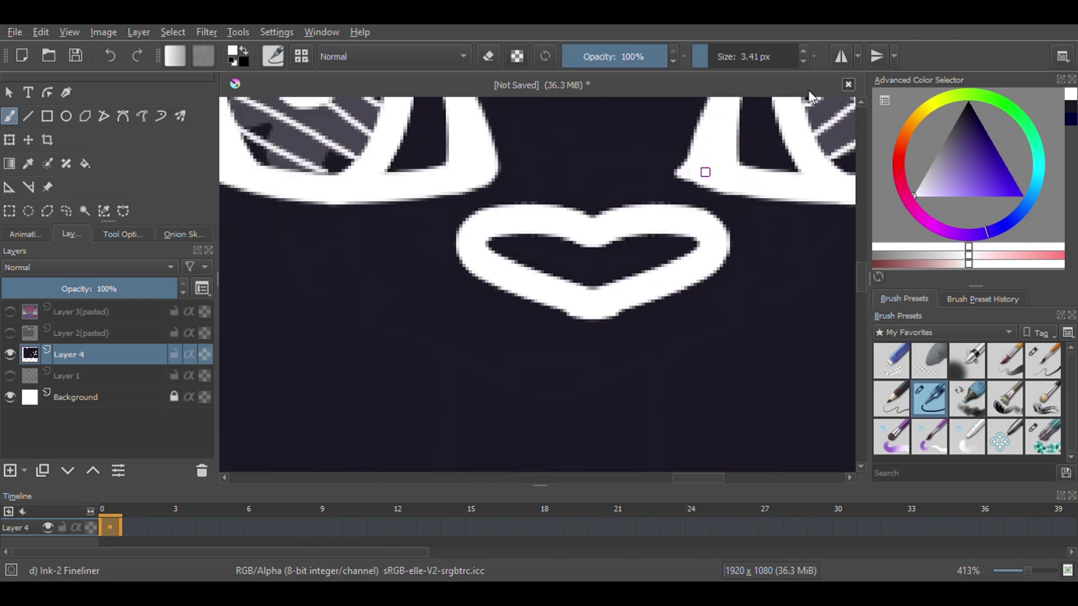
scroll(728, 185, "down", 3)
scroll(618, 253, "down", 5)
scroll(561, 252, "down", 3)
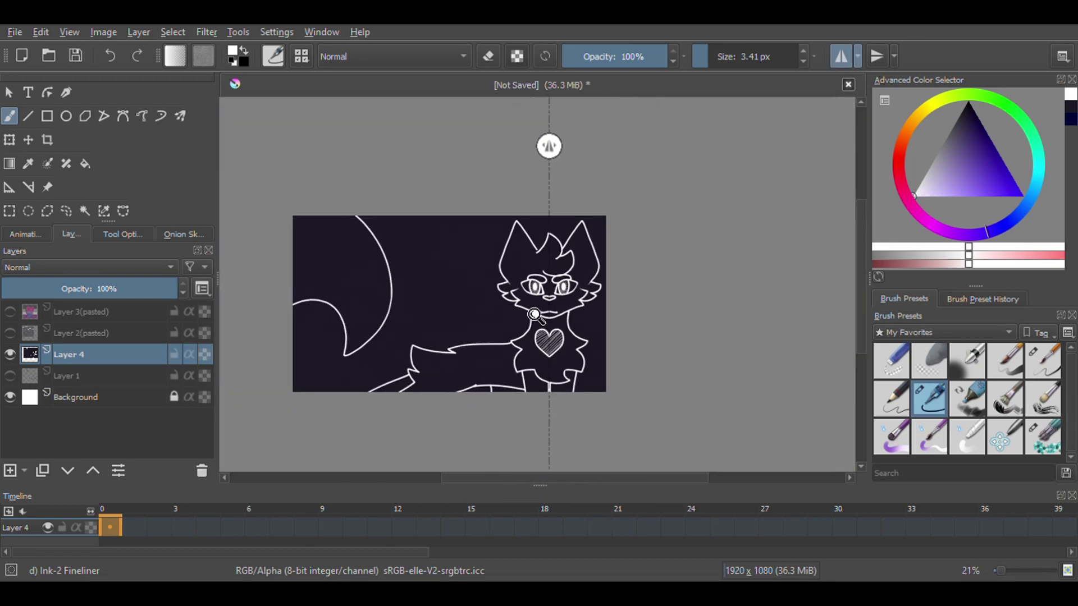
scroll(550, 252, "up", 2)
scroll(550, 146, "up", 1)
scroll(556, 146, "up", 1)
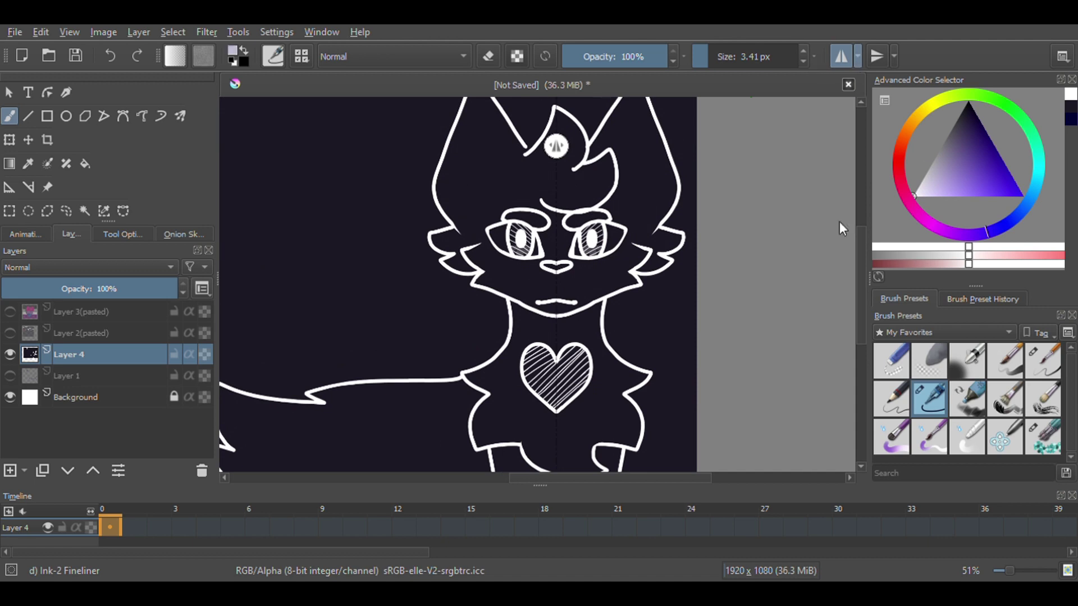
scroll(555, 252, "down", 2)
scroll(555, 253, "down", 1)
left_click(10, 470)
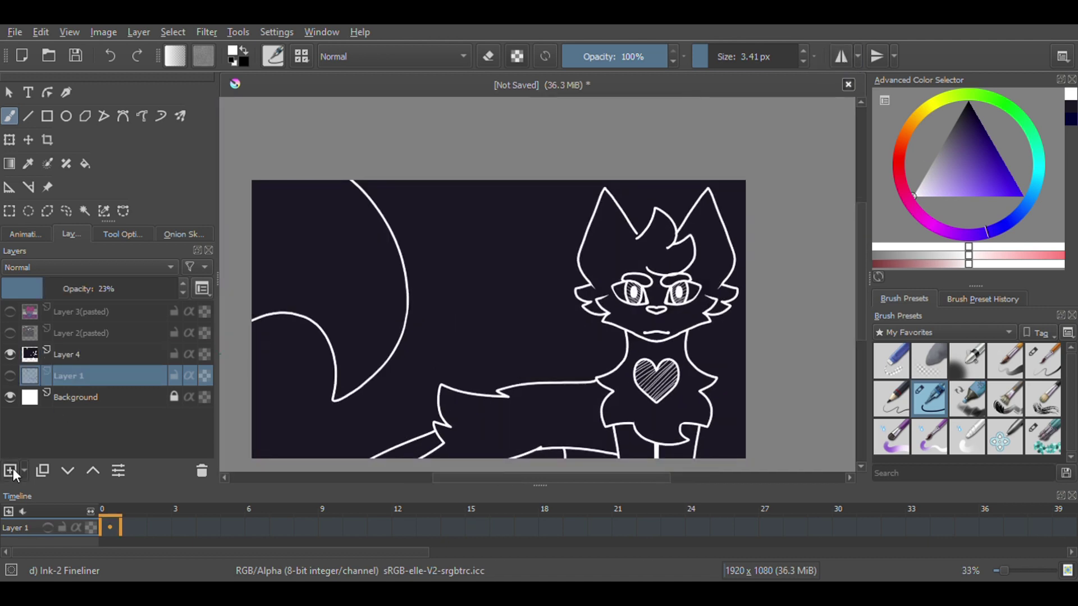
- Reveal the flag heart, sample its purple and fill the lower lineart band purple
left_click(10, 312)
left_click(433, 293, "ctrl")
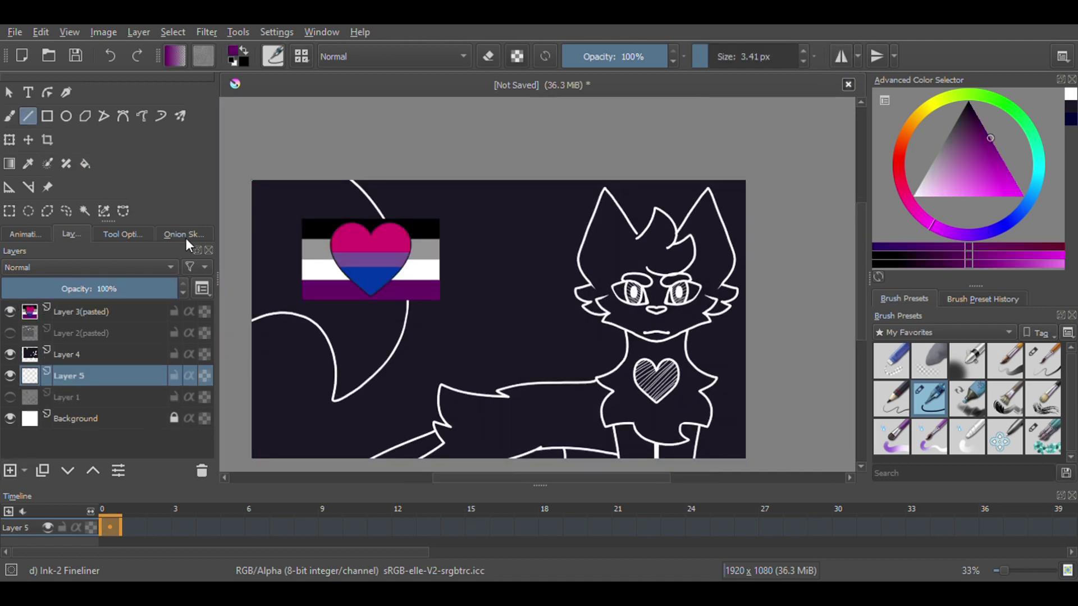
left_click(328, 415)
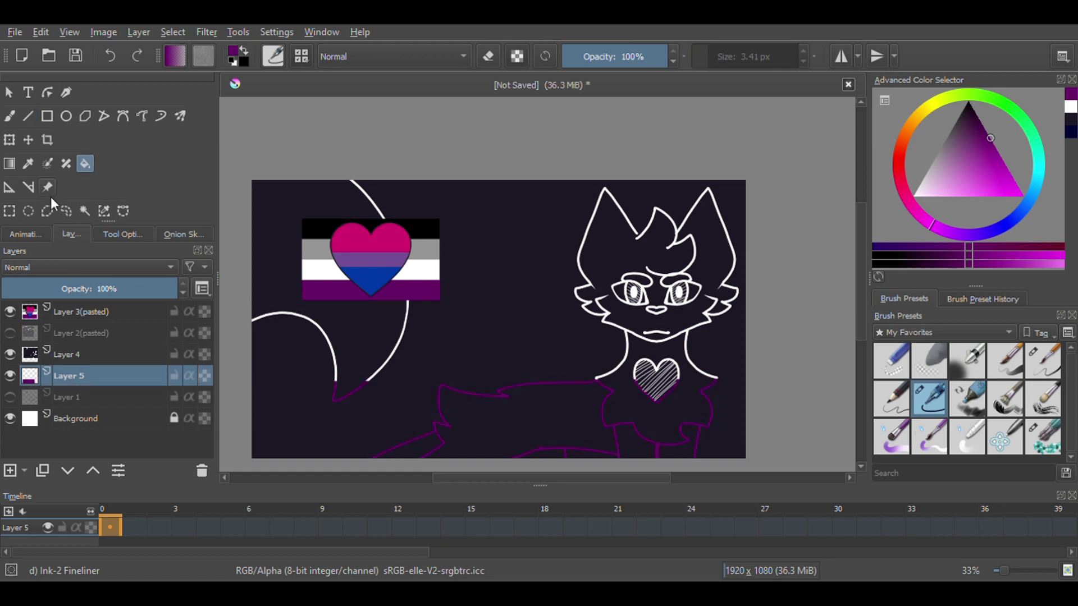
key("v")
left_click(415, 266, "ctrl")
key("Escape")
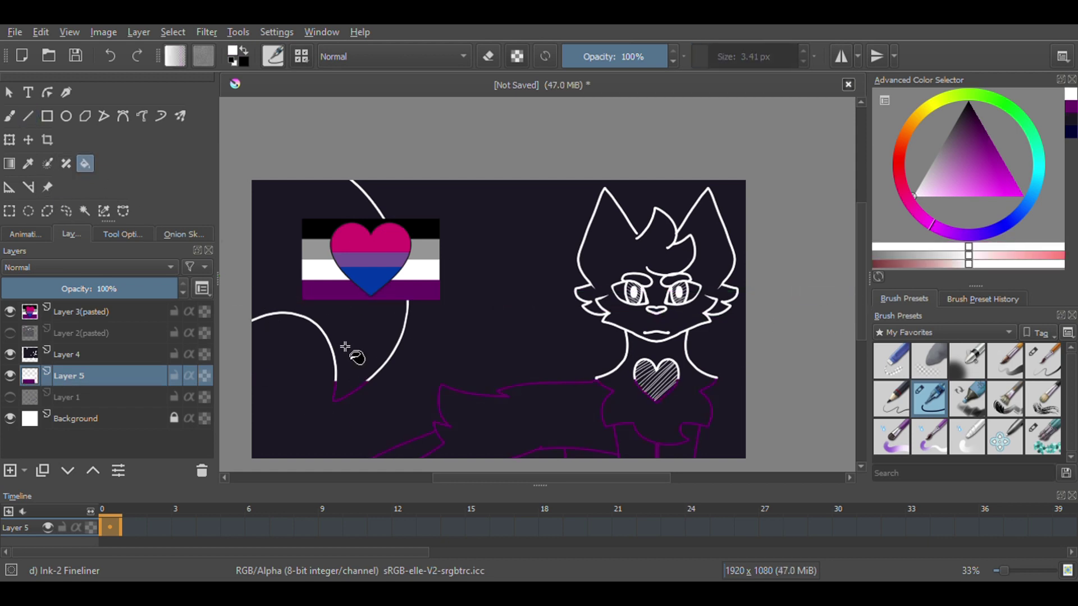
left_click(10, 418)
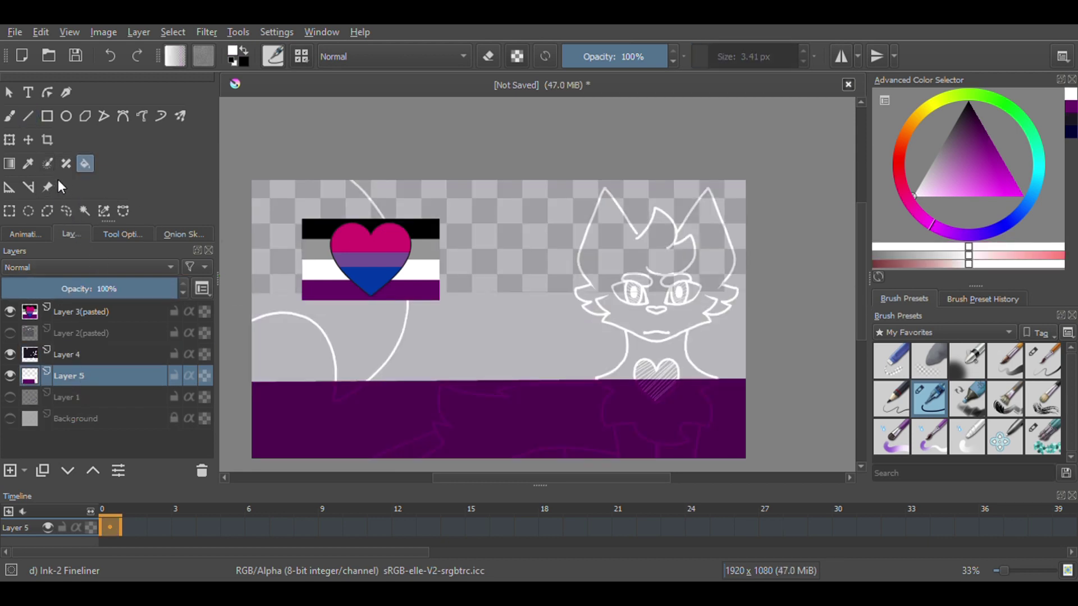
- Fill the grey lineart band, restore the black, grey, white and purple fills, and refill the navy backdrop
key("v")
left_click(416, 219, "ctrl")
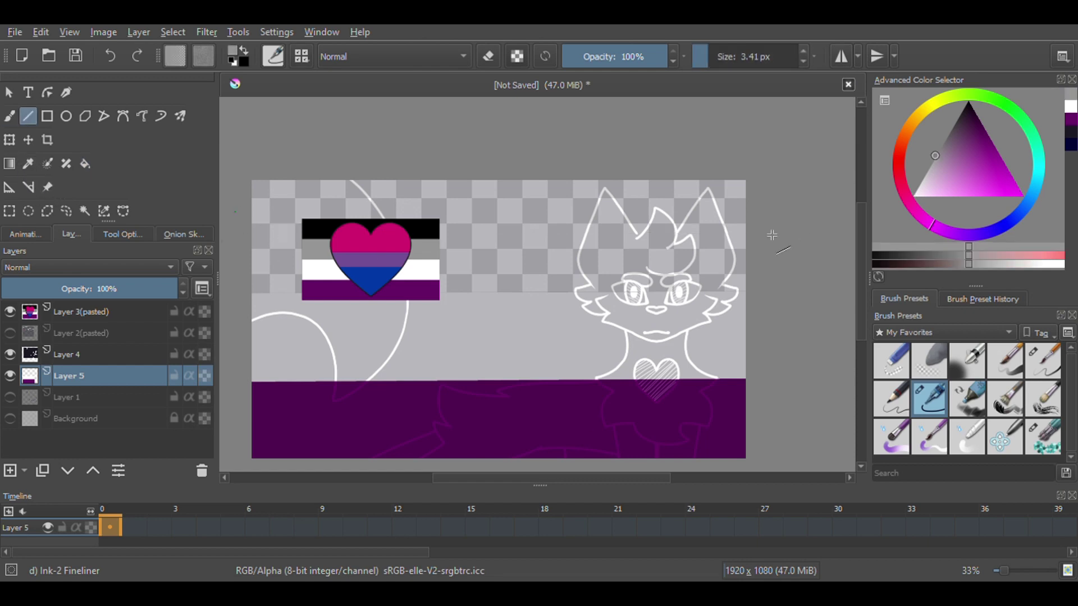
left_click(427, 243)
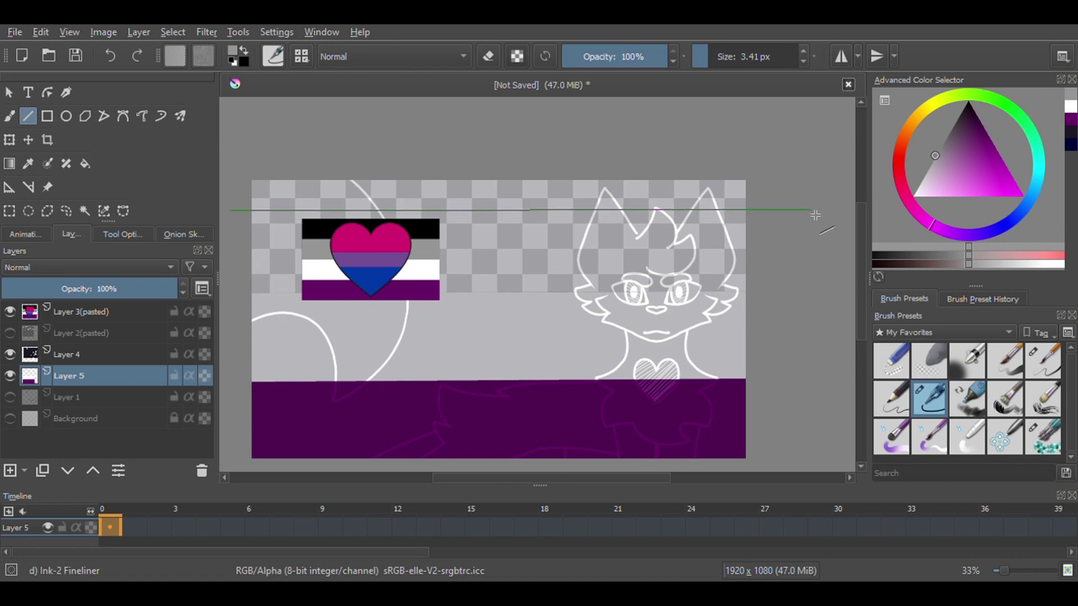
key("ctrl+z")
key("ctrl+z")
key("ctrl+z")
key("ctrl+z")
key("f")
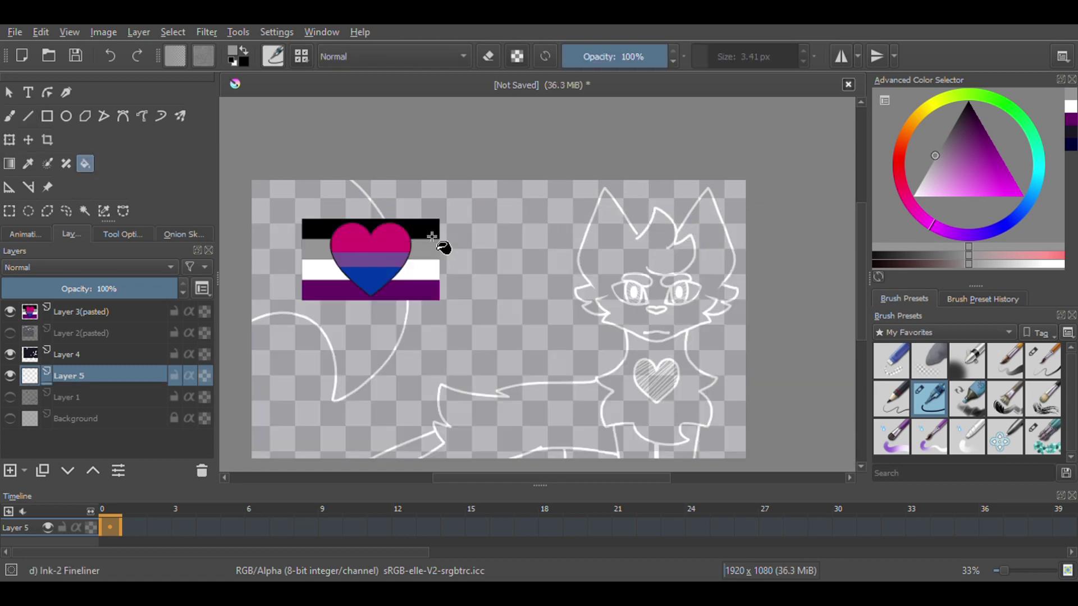
key("ctrl+shift+z")
key("ctrl+shift+z")
key("ctrl+shift+z")
left_click(84, 355)
left_click(306, 256)
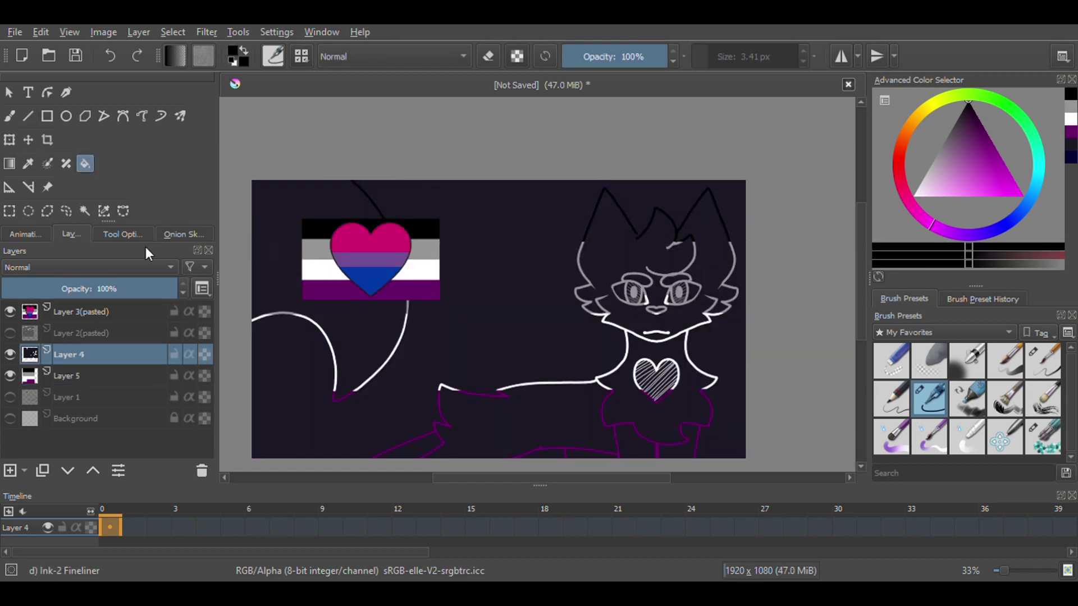
- Add Layer 6 as a new empty layer for the chest heart
left_click(9, 116)
scroll(657, 308, "up", 3)
scroll(505, 365, "up", 4)
scroll(527, 337, "down", 3)
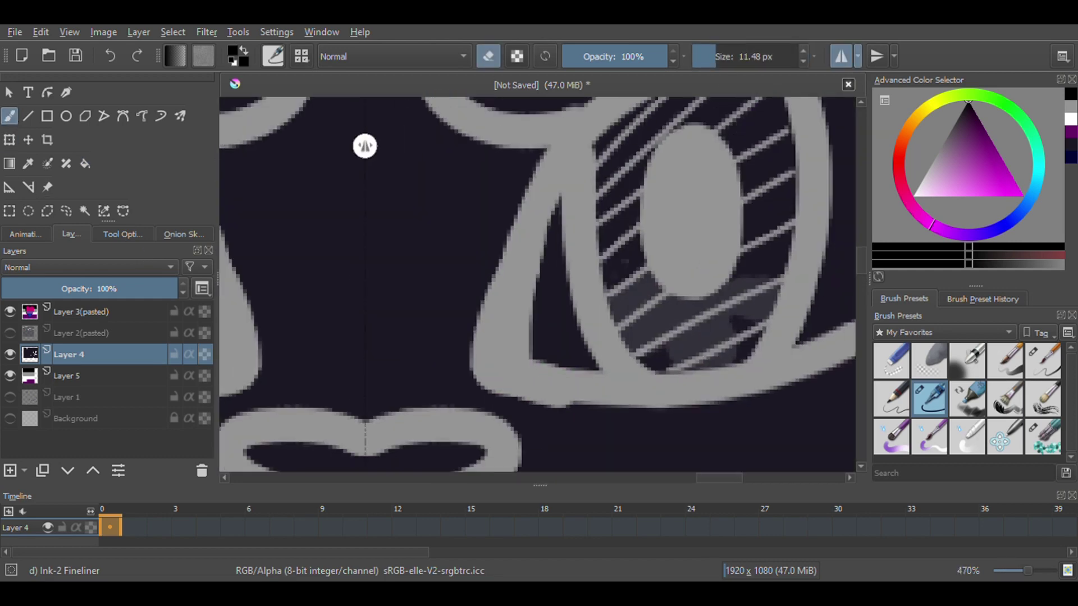
scroll(602, 396, "down", 5)
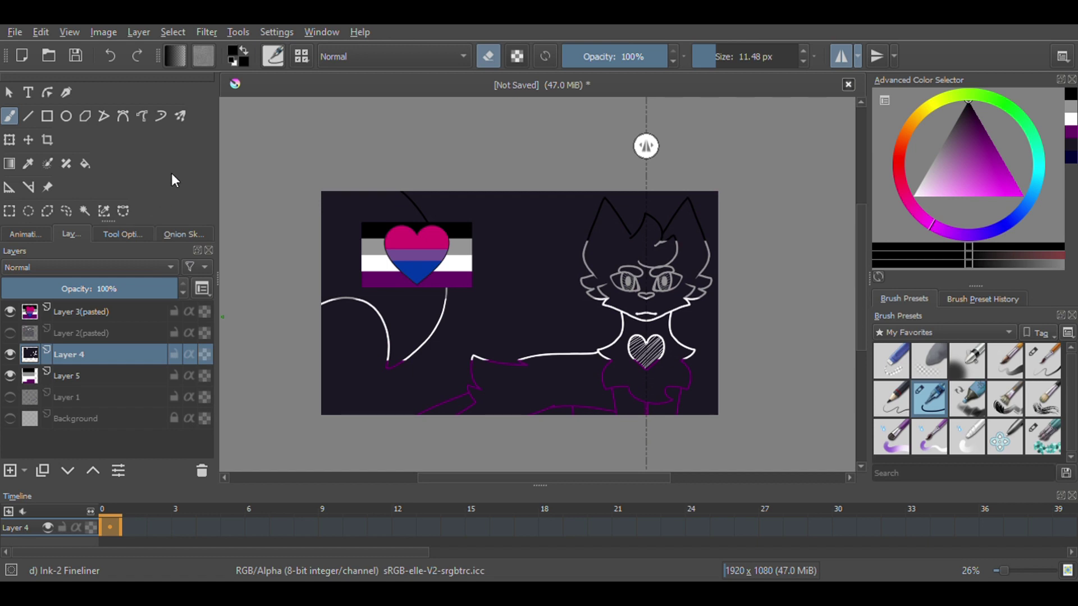
scroll(674, 235, "up", 1)
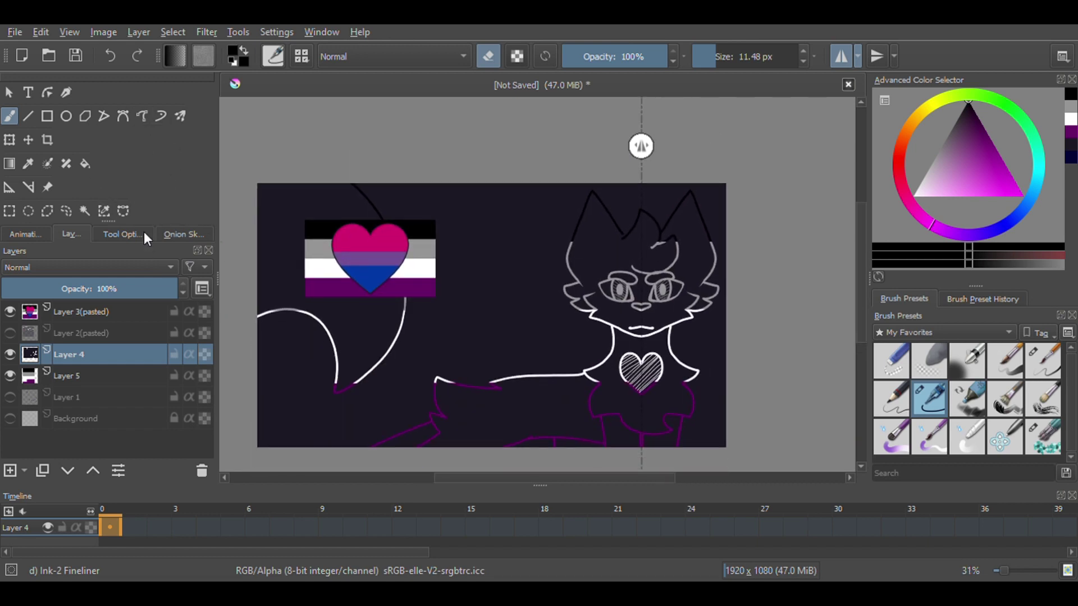
left_click(10, 471)
- Draw a freehand selection around the chest heart, then clear it and return to the lineart layer
left_click(66, 211)
scroll(507, 306, "up", 3)
scroll(507, 306, "up", 1)
left_click_drag(494, 272, 471, 443)
scroll(269, 202, "down", 3)
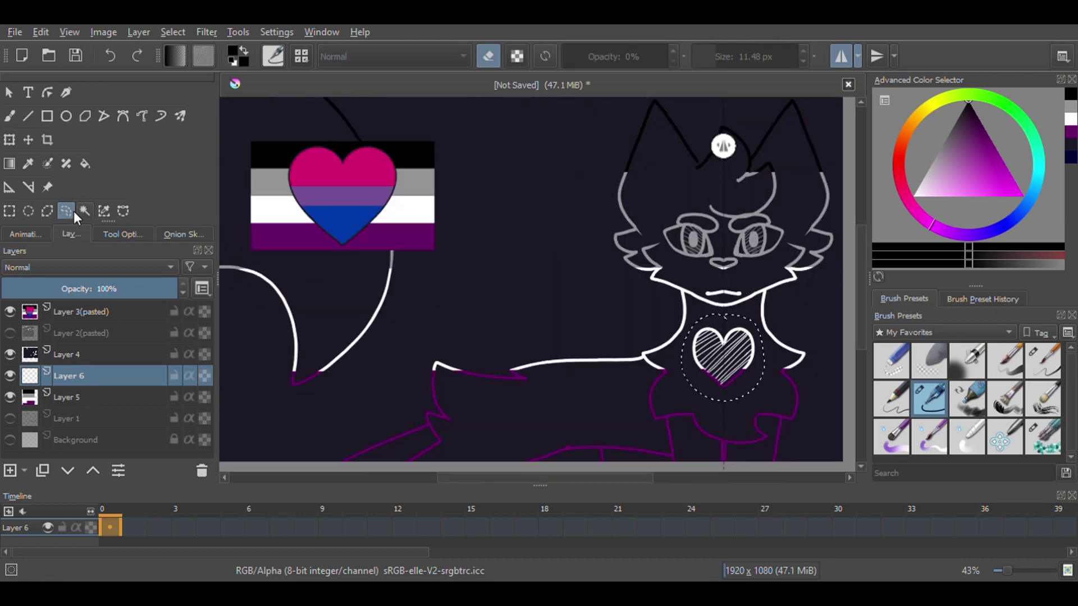
left_click(85, 163)
scroll(722, 357, "up", 3)
scroll(488, 325, "up", 2)
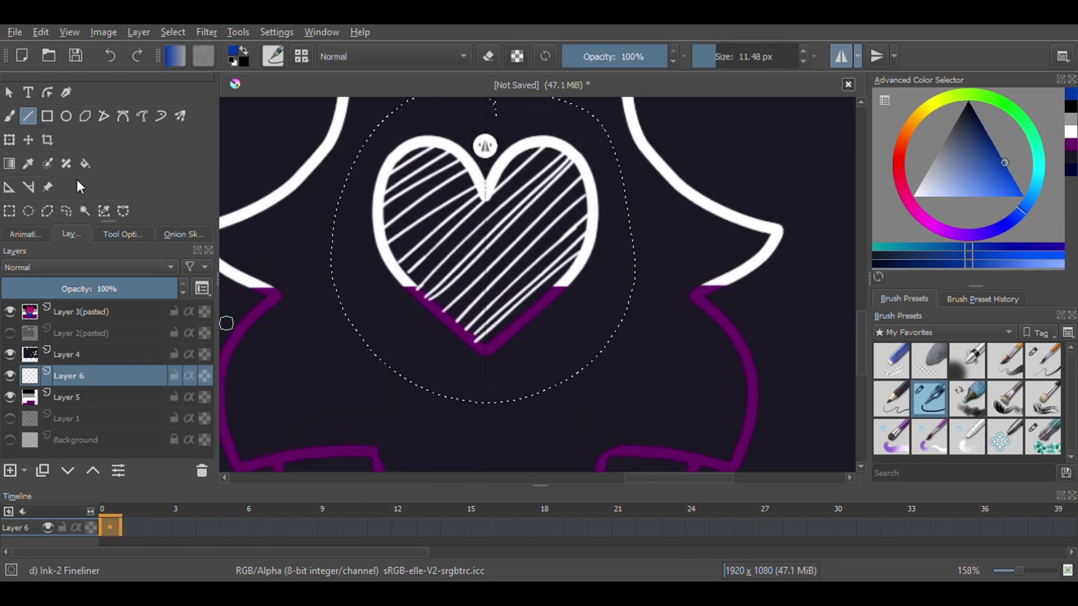
key("b")
scroll(404, 414, "down", 3)
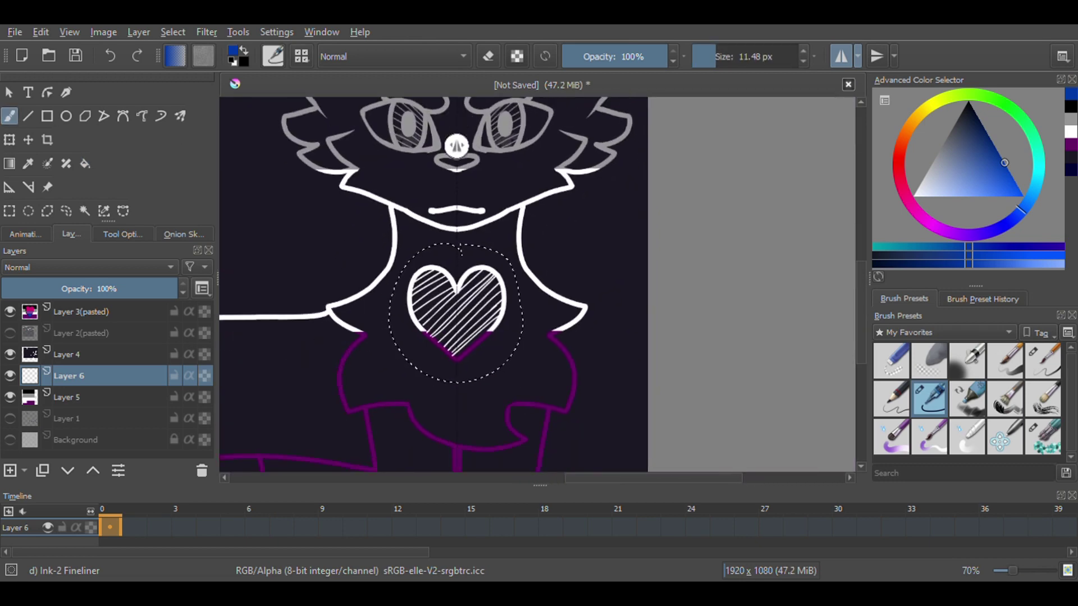
scroll(469, 144, "up", 3)
key("ctrl+shift+a")
left_click(139, 356)
- Paint black over the existing hatching inside the chest heart
key("x")
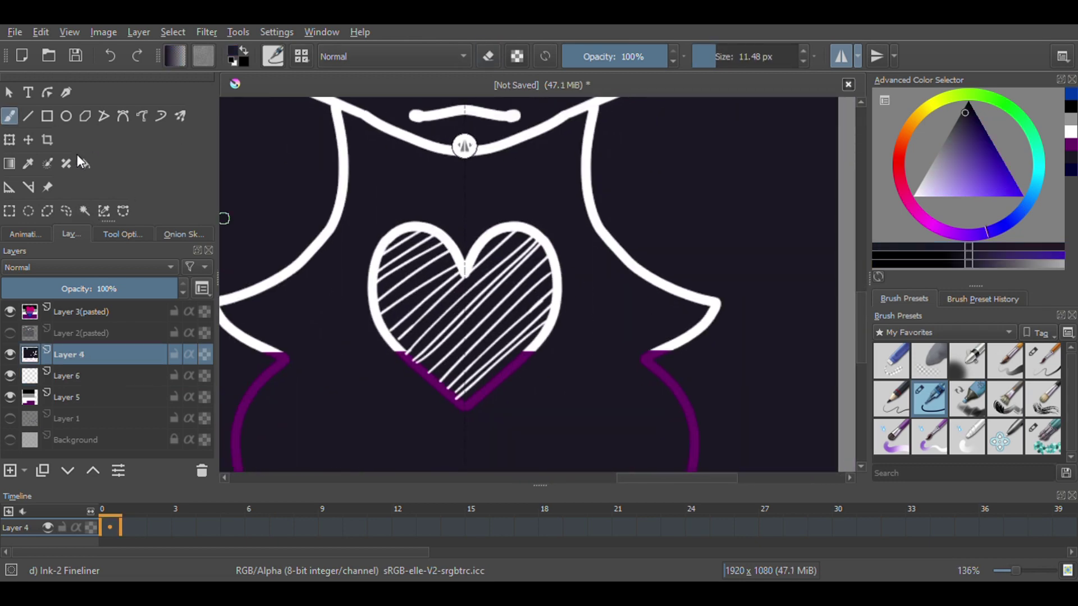
key("f")
scroll(519, 177, "up", 4)
scroll(522, 185, "down", 2)
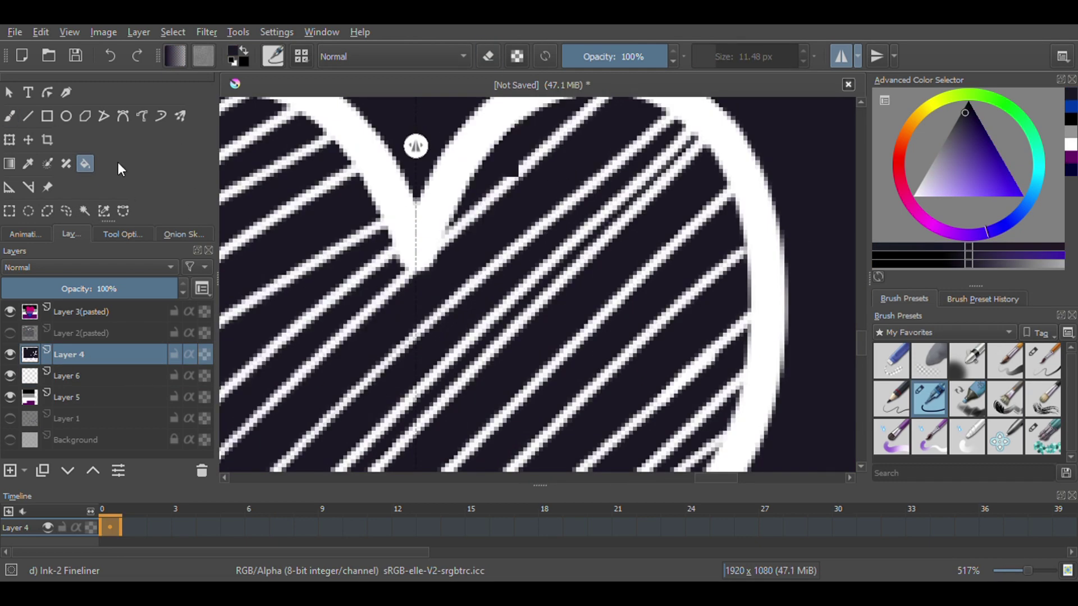
key("b")
scroll(499, 219, "down", 2)
mouse_move(545, 167)
left_mouse_down()
mouse_move(589, 314)
mouse_move(315, 320)
mouse_move(345, 282)
mouse_move(500, 361)
mouse_move(446, 342)
left_mouse_up()
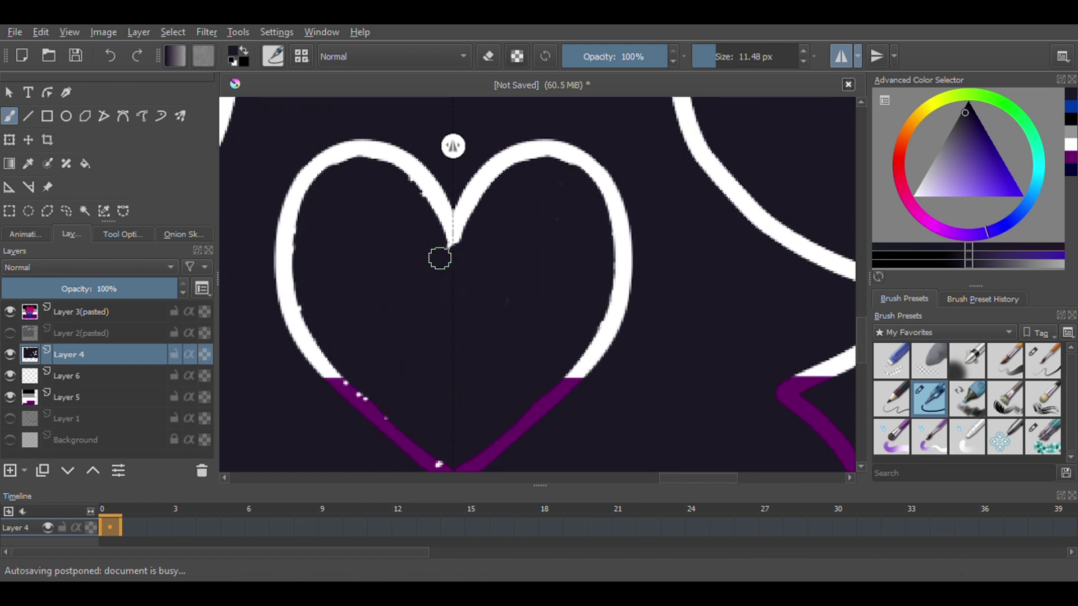
scroll(409, 373, "up", 2)
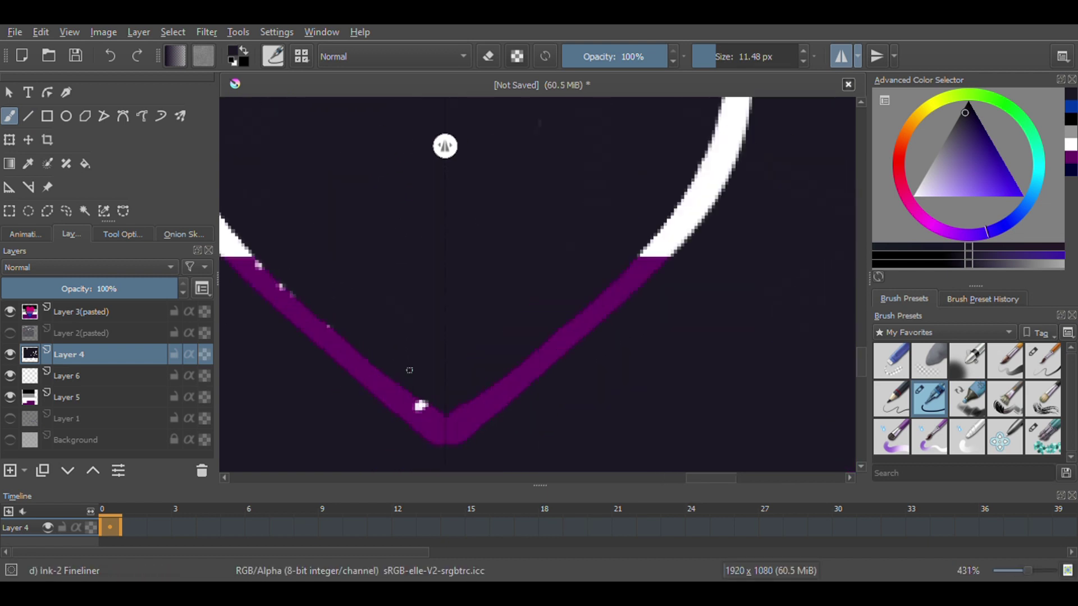
- Try erasing the heart outline with an enlarged eraser, then undo it to restore the outline
left_click(494, 63)
left_click_drag(385, 368, 496, 439)
scroll(434, 202, "down", 2)
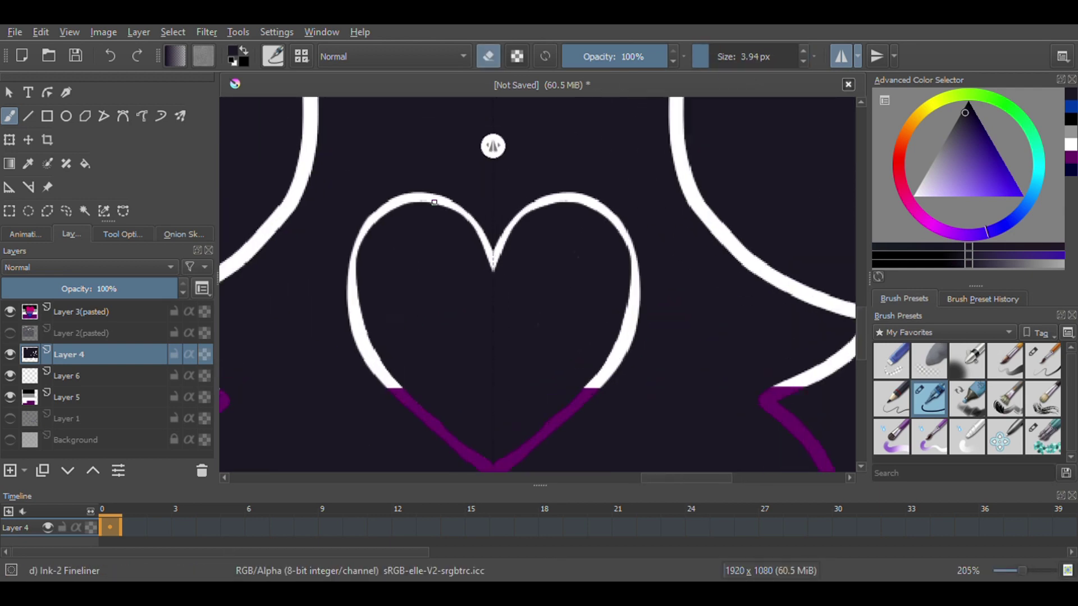
left_click_drag(744, 67, 780, 68)
left_click_drag(393, 252, 476, 103)
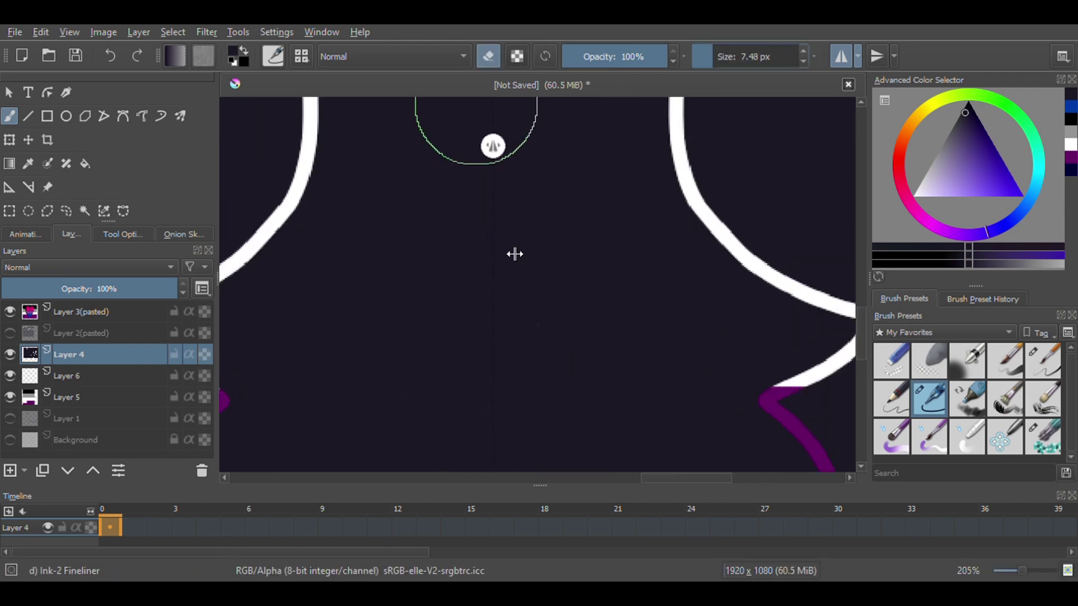
key("ctrl+z")
key("ctrl+z")
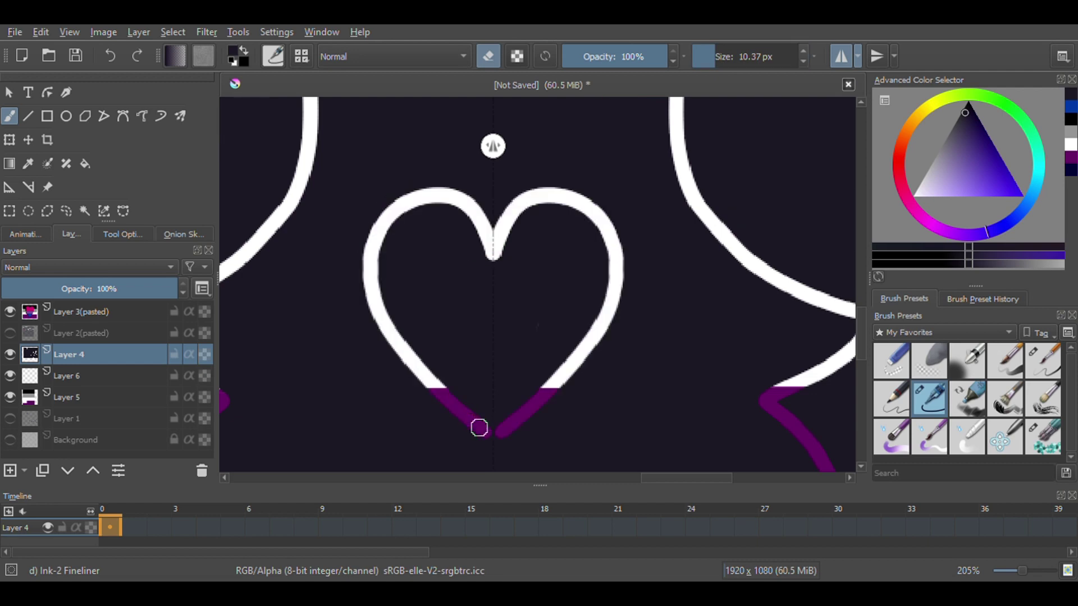
scroll(495, 435, "down", 5)
scroll(539, 280, "up", 1)
scroll(538, 281, "up", 1)
left_click(488, 56)
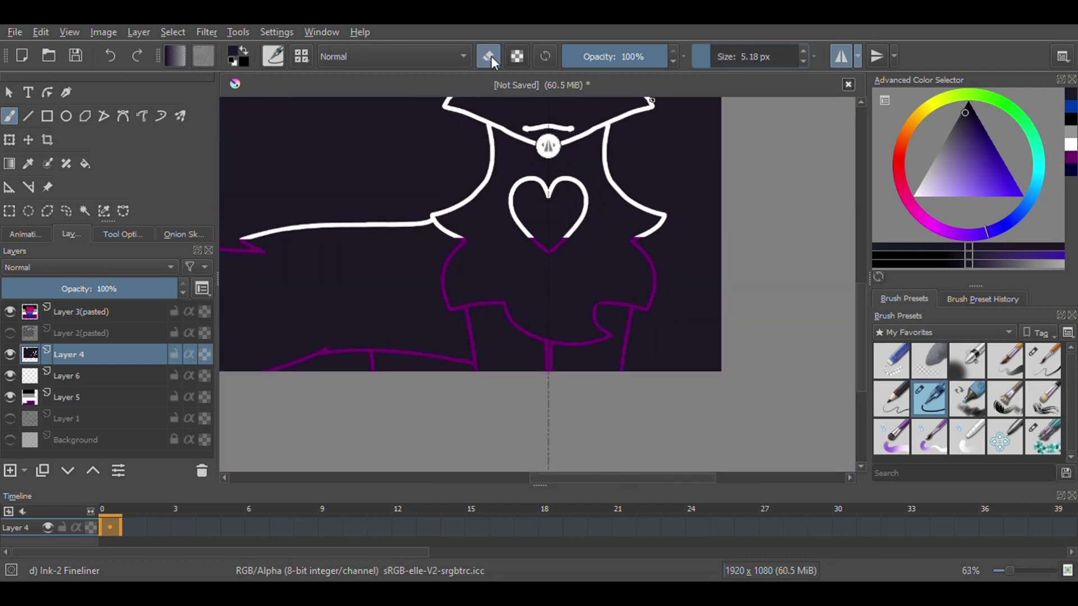
scroll(470, 210, "up", 3)
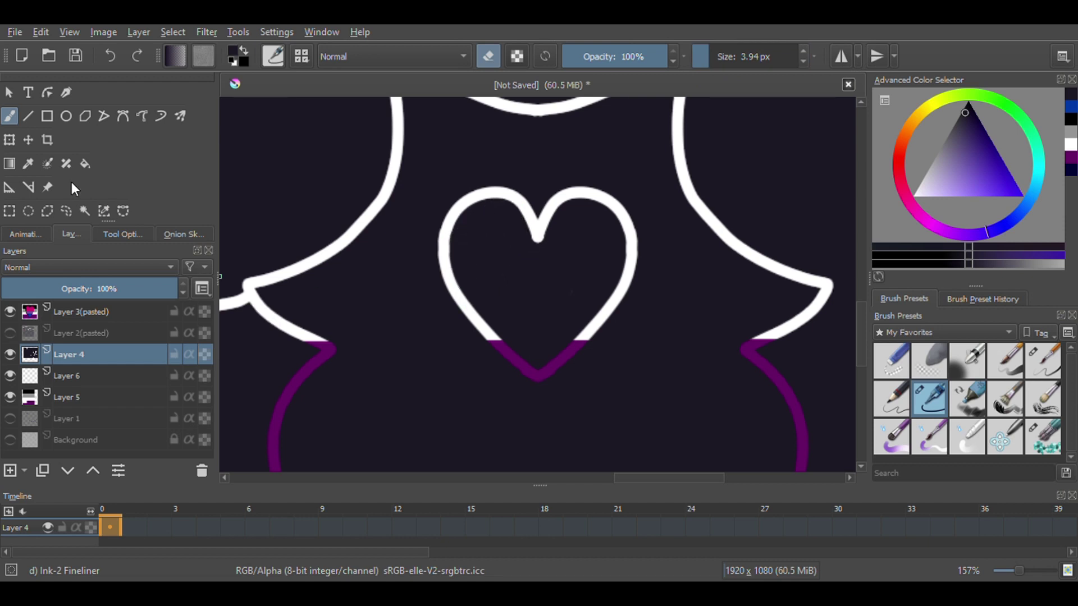
key("ctrl+z")
- Draw seven parallel diagonal hatch lines inside the chest heart with the Line tool
key("v")
scroll(540, 197, "up", 4)
scroll(449, 301, "down", 1)
left_click_drag(419, 295, 654, 123)
left_click_drag(460, 323, 685, 135)
left_click_drag(474, 347, 714, 156)
left_click_drag(495, 368, 711, 189)
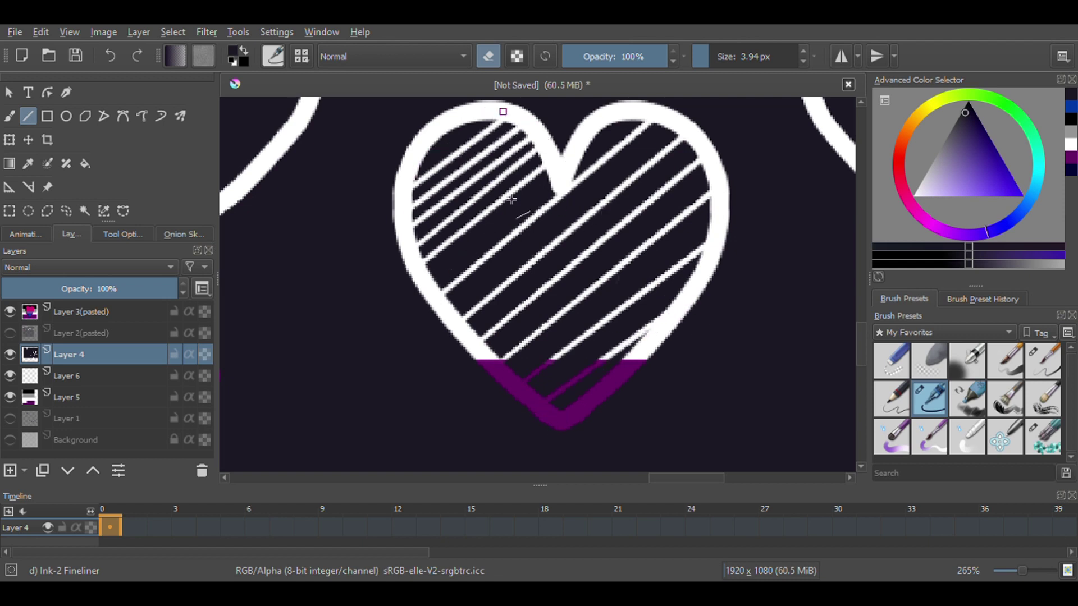
left_click_drag(477, 301, 632, 120)
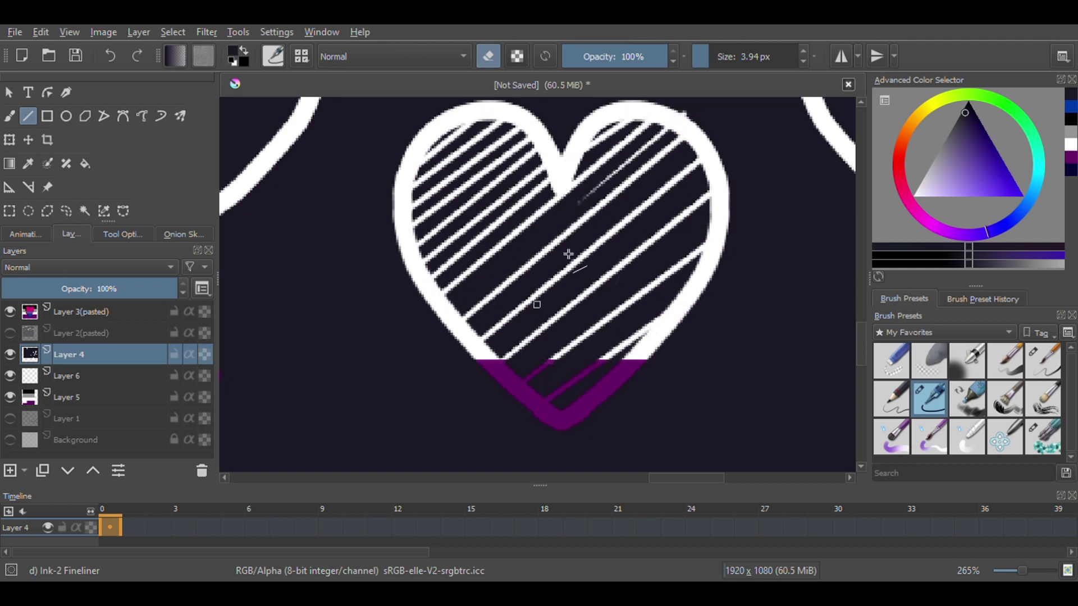
left_click_drag(446, 310, 706, 141)
mouse_move(485, 369)
left_mouse_down()
mouse_move(724, 163)
mouse_move(730, 203)
left_mouse_up()
scroll(497, 346, "down", 6)
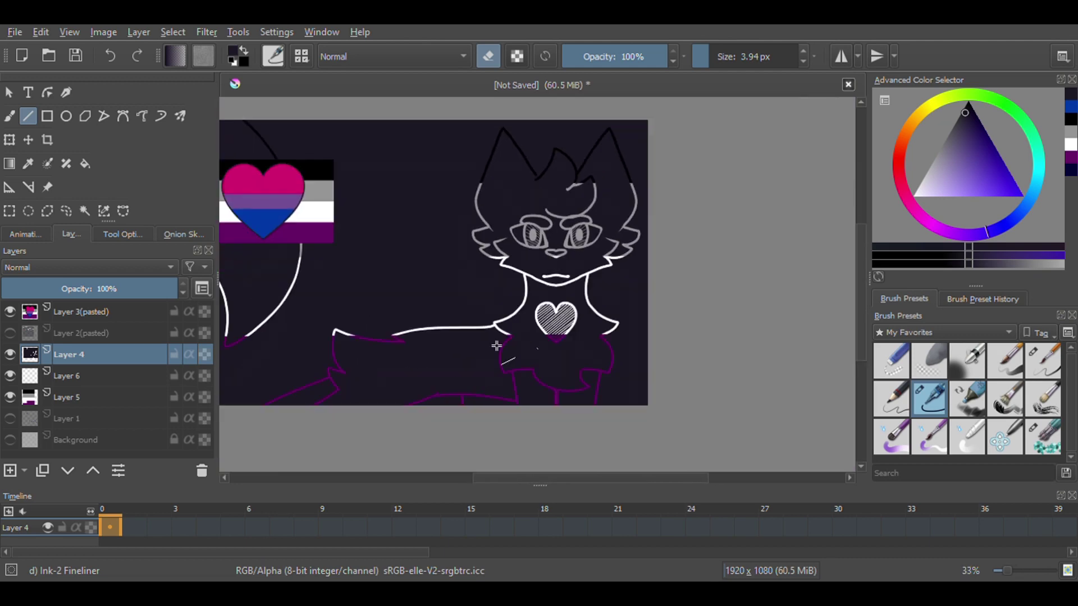
- On Layer 6, draw a blue dividing line low across the heart
left_click(90, 376)
scroll(390, 164, "up", 5)
scroll(406, 300, "down", 3)
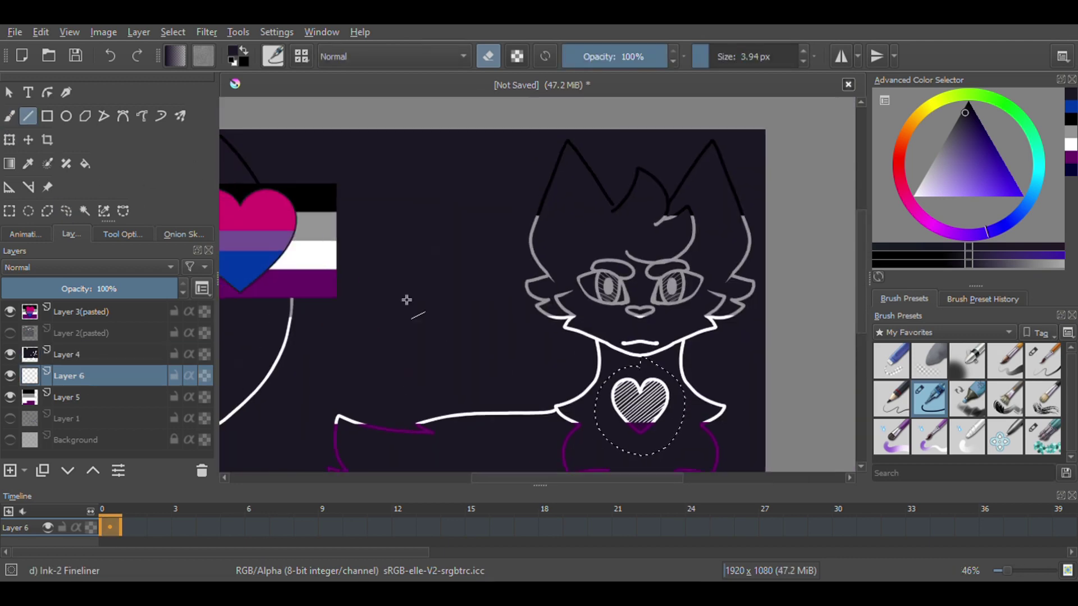
scroll(387, 269, "up", 2)
scroll(359, 292, "up", 3)
left_click_drag(339, 305, 626, 298)
key("ctrl+z")
left_click(28, 115)
left_click_drag(241, 308, 818, 308)
- Fill the heart's lower part with blue below the dividing line
key("f")
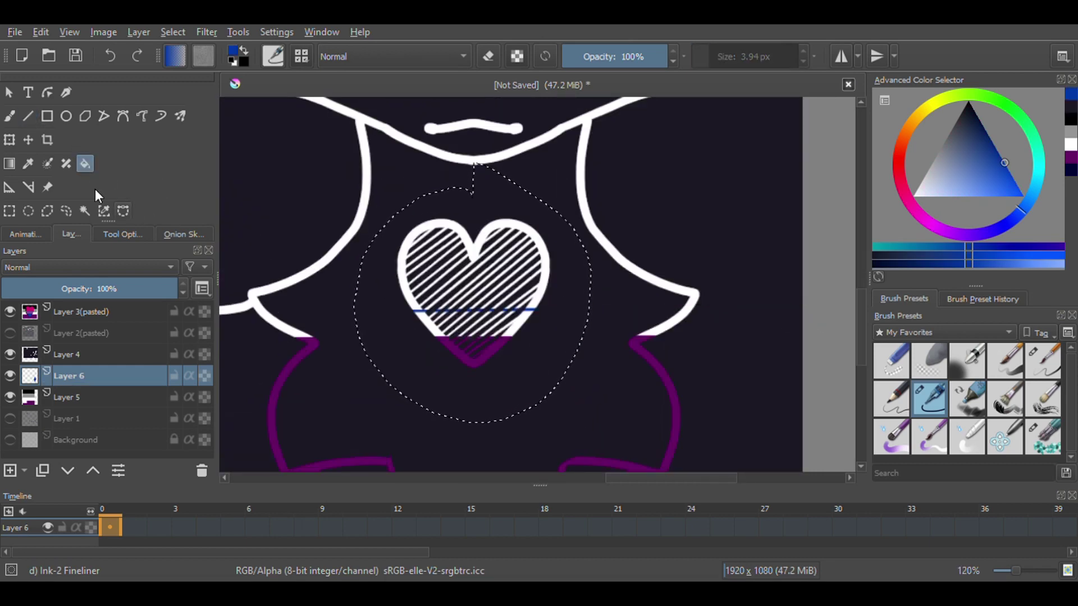
left_click(10, 115)
scroll(393, 281, "up", 5)
mouse_move(286, 284)
left_mouse_down()
mouse_move(340, 250)
mouse_move(439, 243)
left_mouse_up()
scroll(440, 244, "down", 3)
scroll(439, 244, "down", 2)
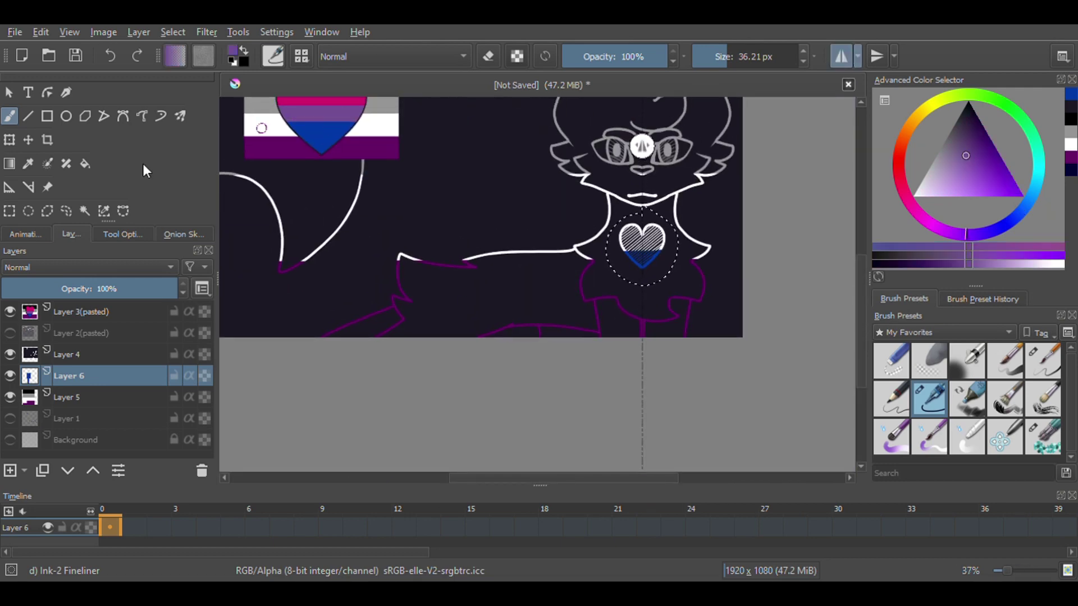
scroll(561, 281, "up", 3)
- Draw a purple band across the middle of the heart
left_click_drag(404, 317, 783, 312)
scroll(549, 365, "down", 2)
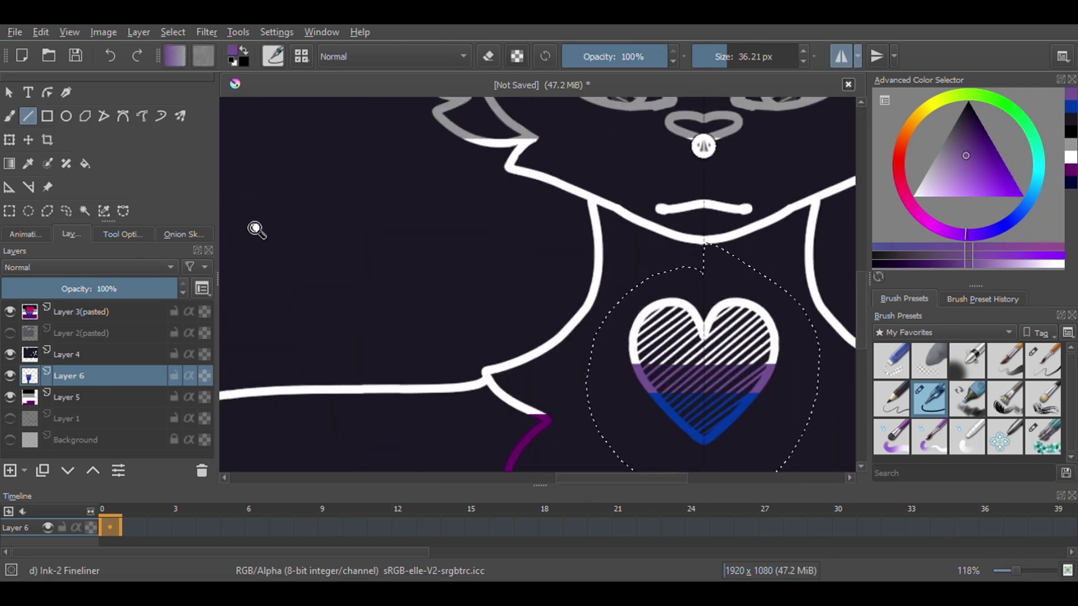
key("b")
scroll(492, 391, "up", 3)
scroll(505, 332, "down", 3)
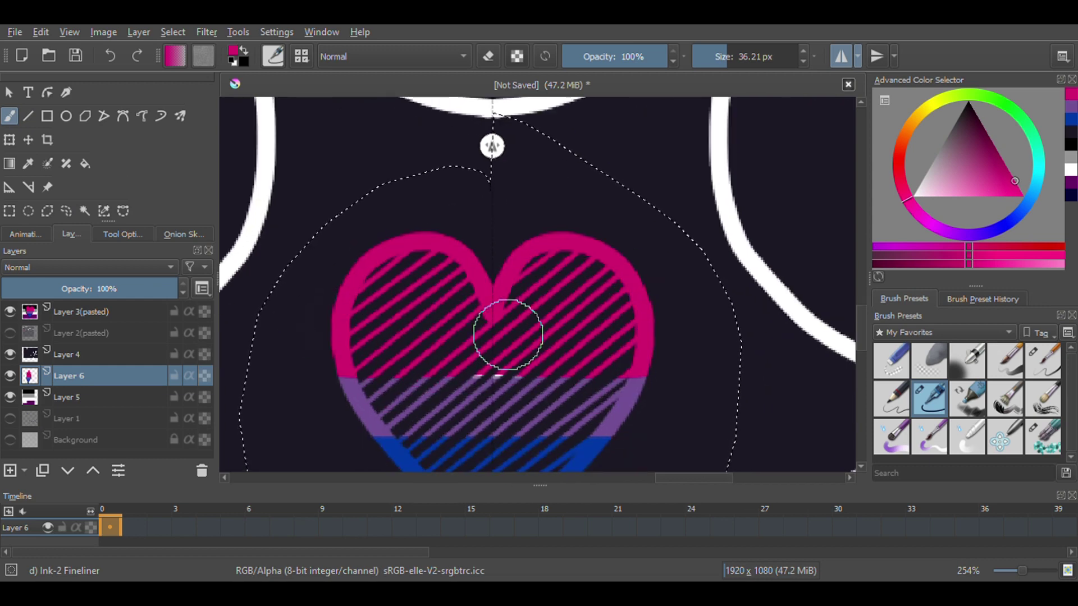
scroll(421, 337, "down", 2)
scroll(336, 341, "up", 1)
key("v")
scroll(512, 240, "down", 5)
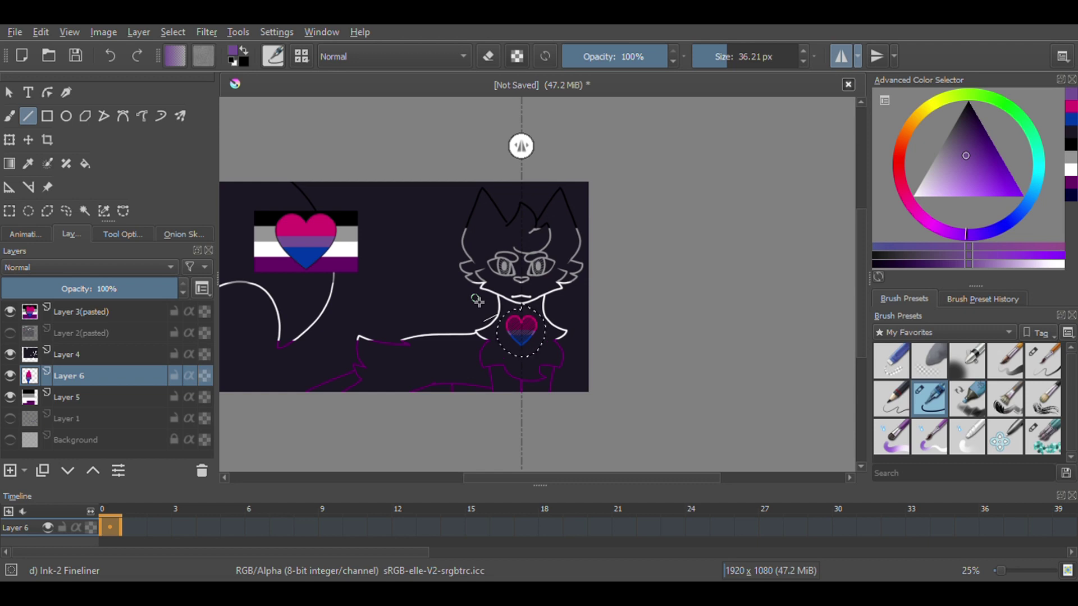
- Check the heart colours with Layer 4 hidden and trial-move the heart onto the face
left_click_drag(477, 301, 454, 260)
left_click(10, 354)
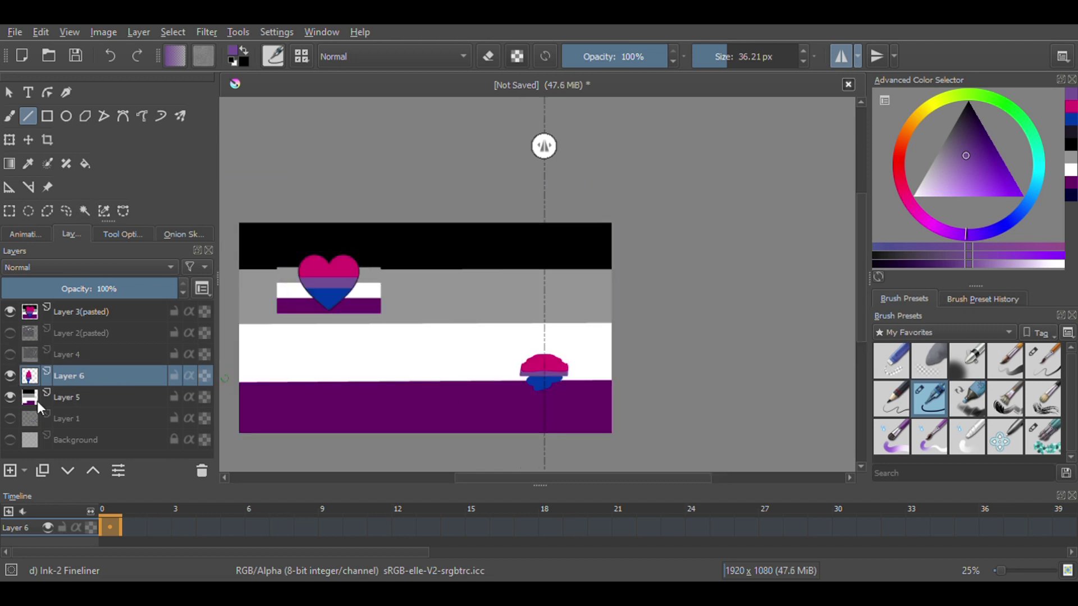
key("ctrl+t")
left_click_drag(544, 371, 542, 311)
key("ctrl+z")
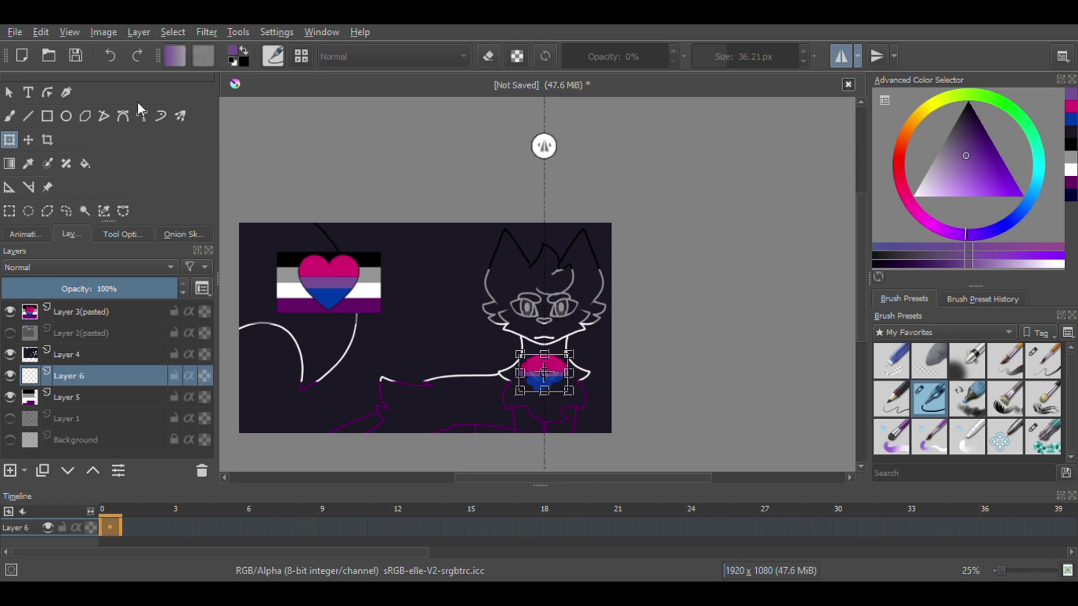
- Duplicate the coloured heart layer and stretch the copy over the cat's eyes, brows and nose
key("ctrl+j")
scroll(474, 330, "up", 4)
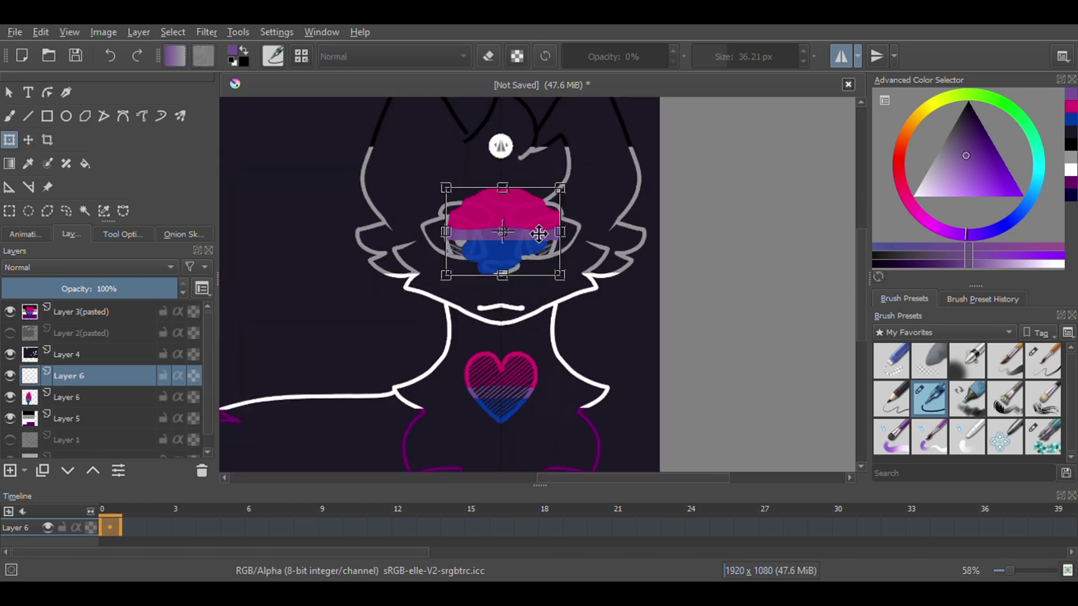
left_click_drag(444, 236, 406, 239)
key("Return")
key("b")
key("plus")
key("plus")
key("plus")
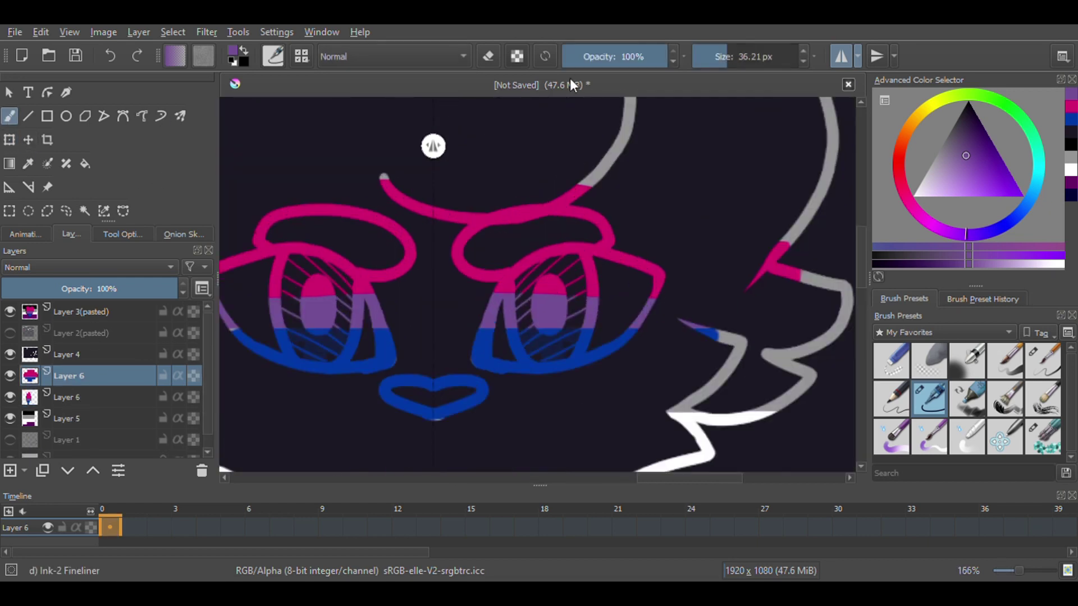
left_click_drag(413, 211, 734, 339)
key("minus")
key("minus")
key("minus")
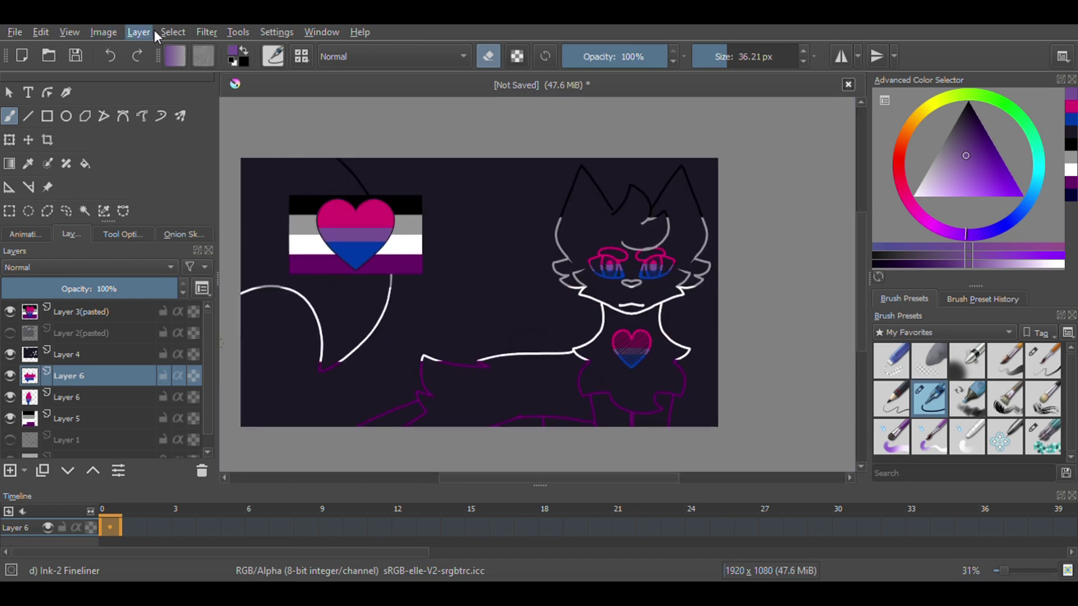
- Merge the two Layer 6 colour layers into a single layer
left_click(100, 393)
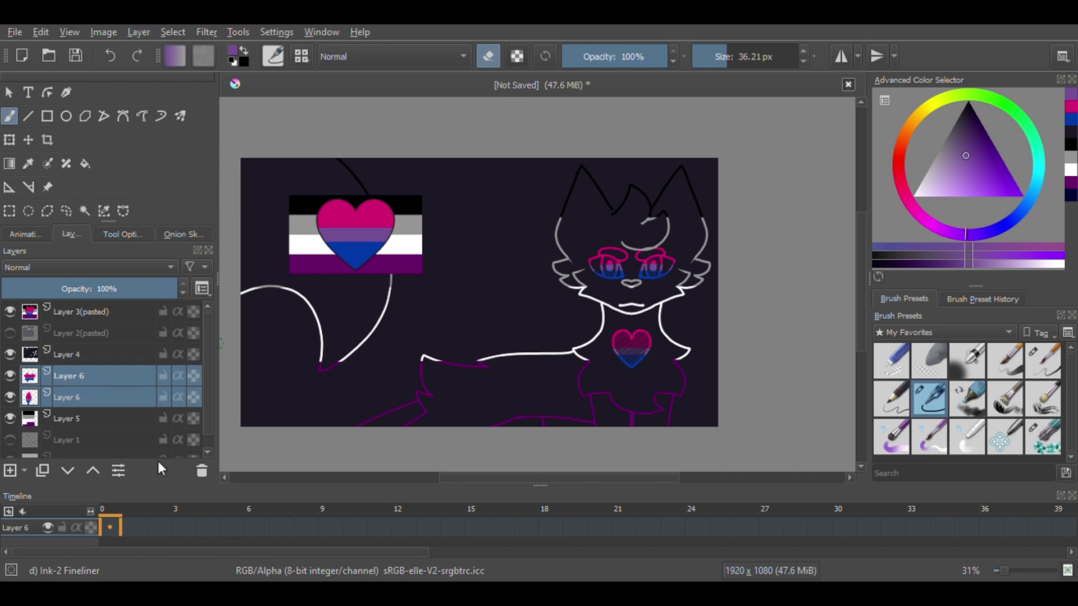
key("ctrl+e")
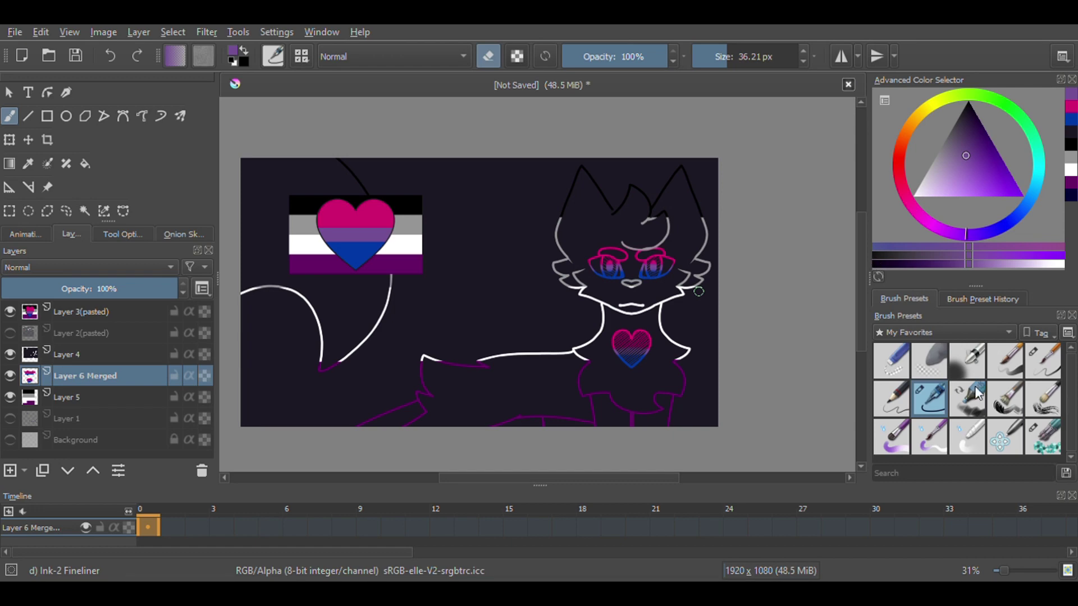
scroll(657, 359, "up", 5)
scroll(673, 280, "down", 2)
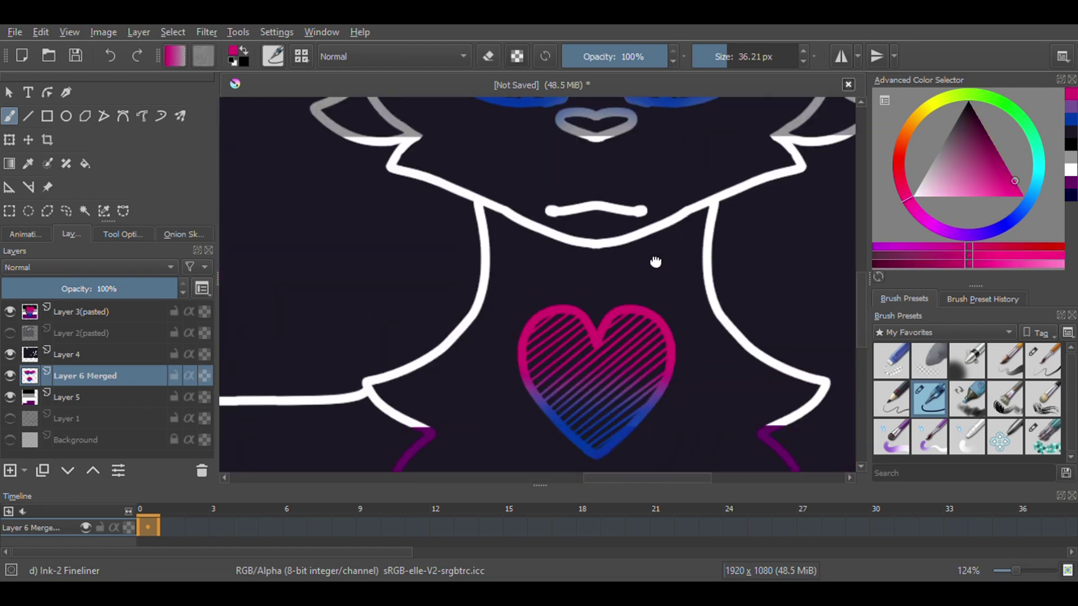
scroll(556, 129, "up", 2)
key("e")
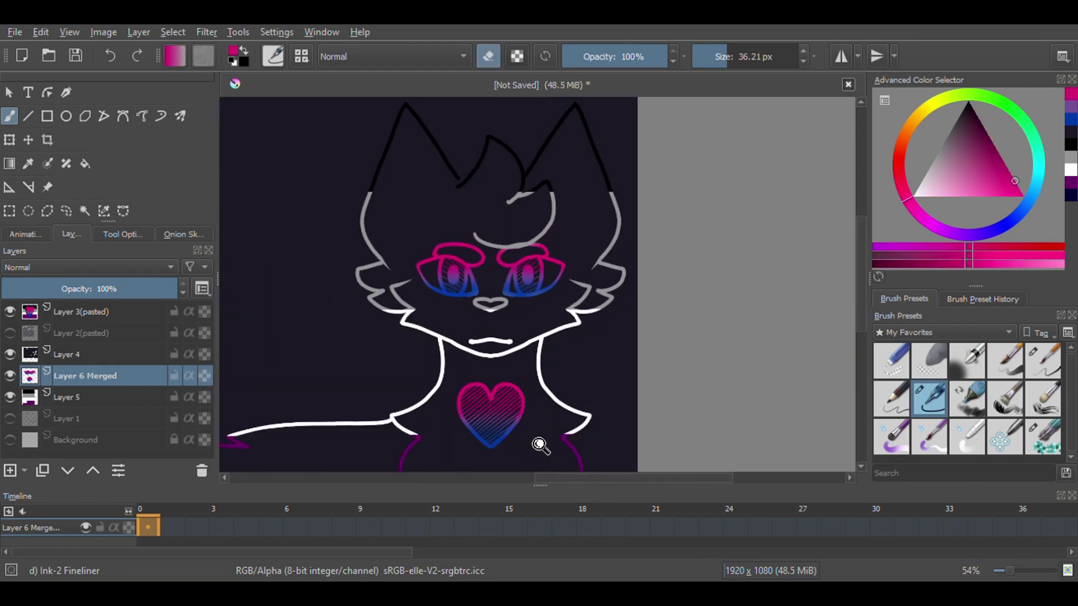
scroll(541, 440, "down", 6)
- Make Layer 5 active and hide the pasted flag reference layer
key("Page_Down")
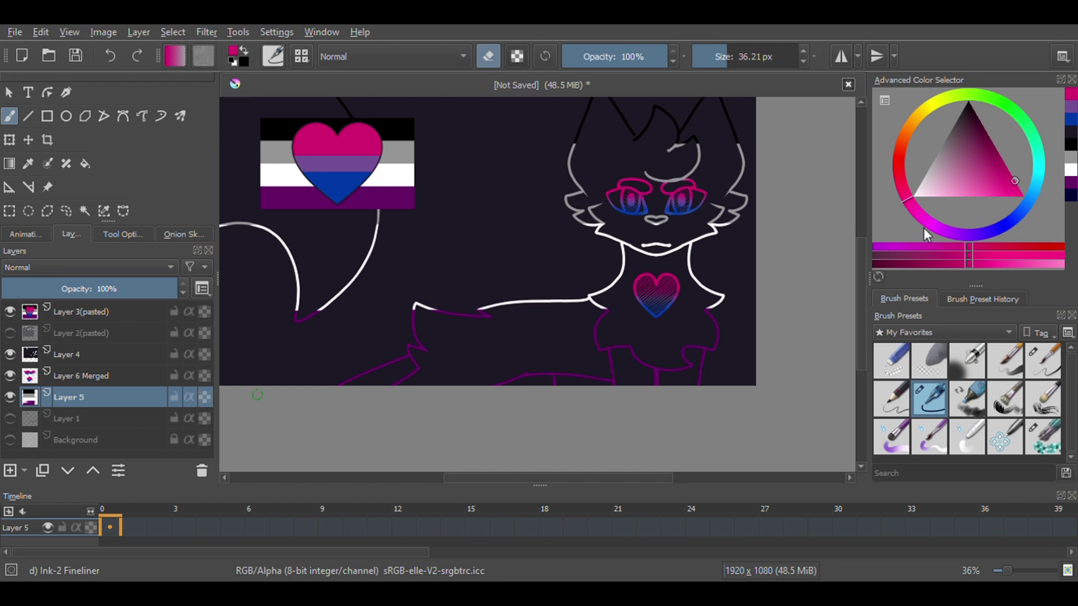
scroll(698, 262, "up", 1)
scroll(246, 361, "down", 1)
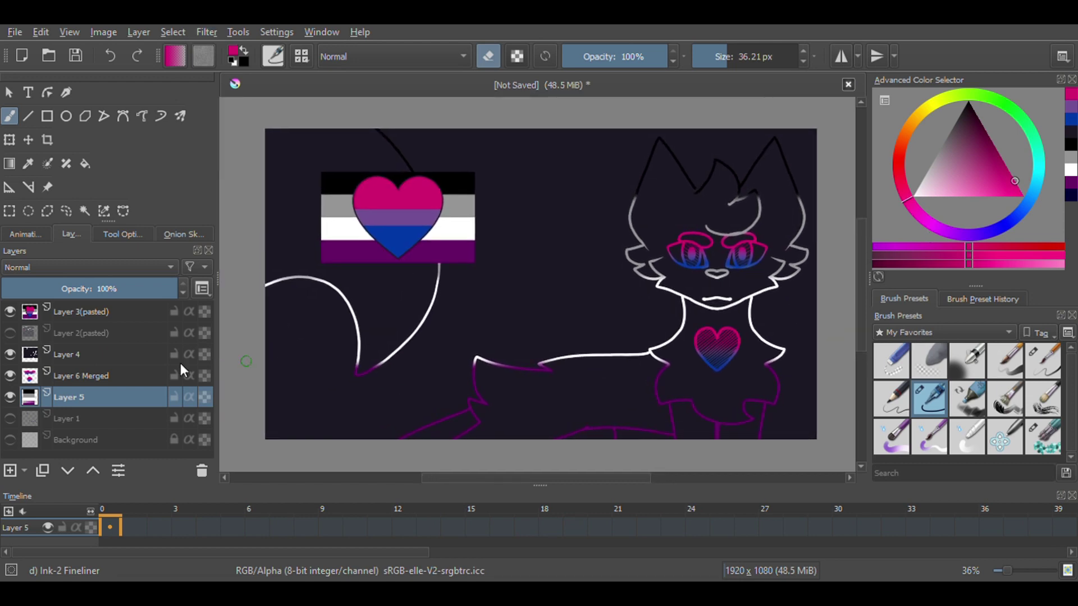
left_click(10, 312)
scroll(464, 298, "down", 1)
scroll(466, 280, "down", 4)
scroll(472, 245, "up", 5)
scroll(458, 280, "down", 2)
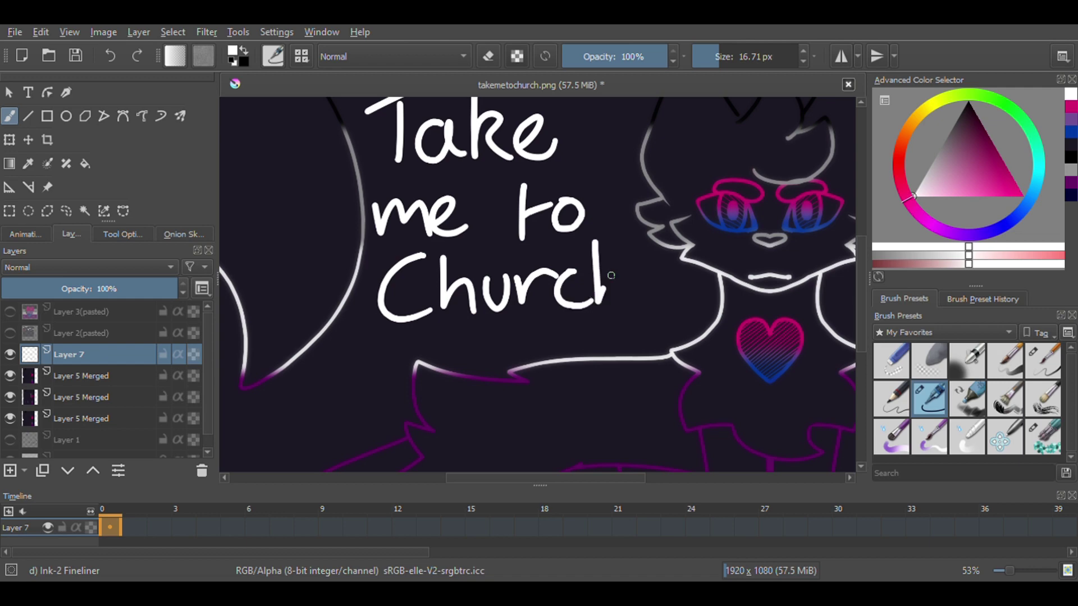
- Shift the 'Take me to Church' lettering up slightly with the Transform tool
key("minus")
key("minus")
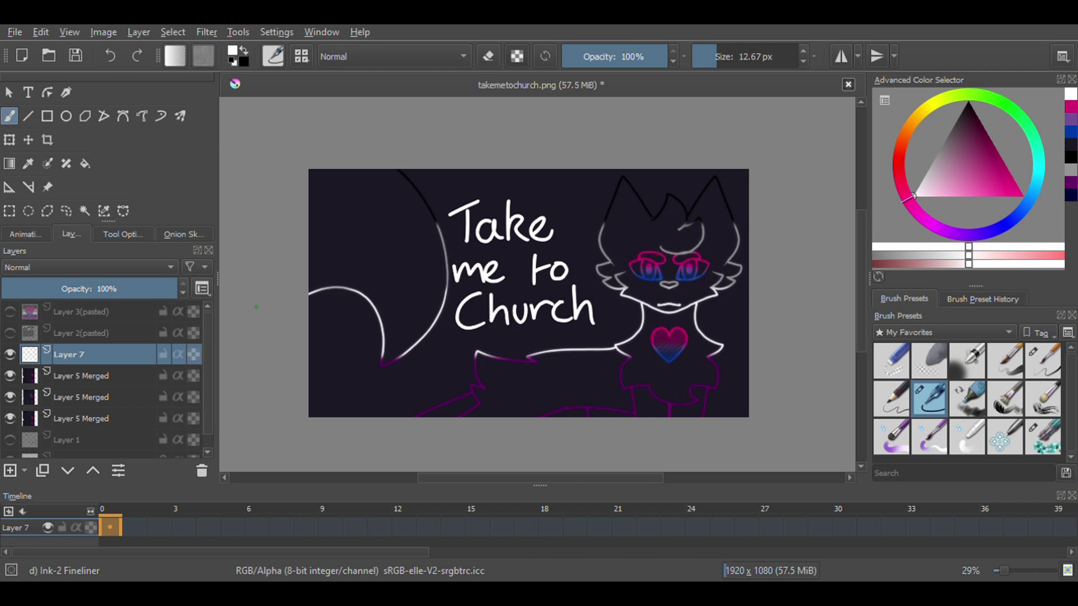
key("ctrl+t")
left_click_drag(510, 279, 510, 259)
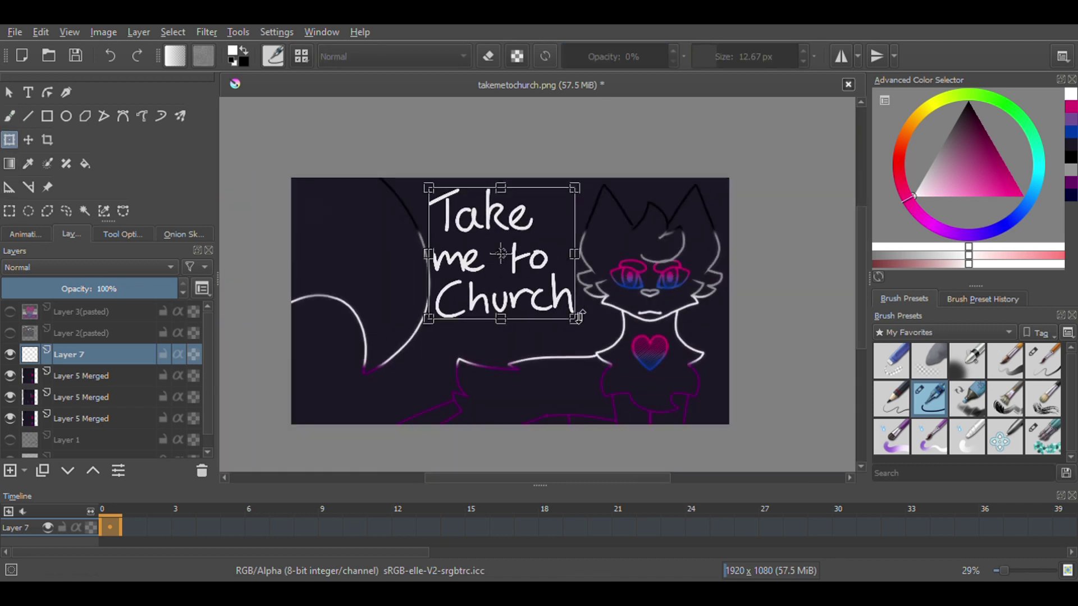
key("b")
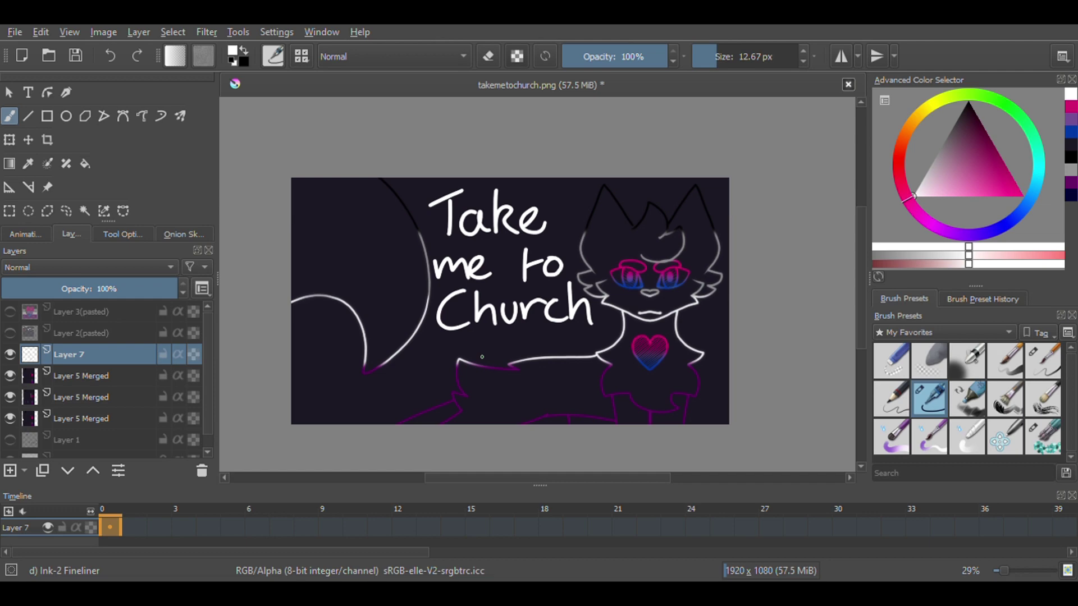
- Undo the last lettering stroke and select the top Layer 5 Merged layer
left_click_drag(528, 305, 458, 299)
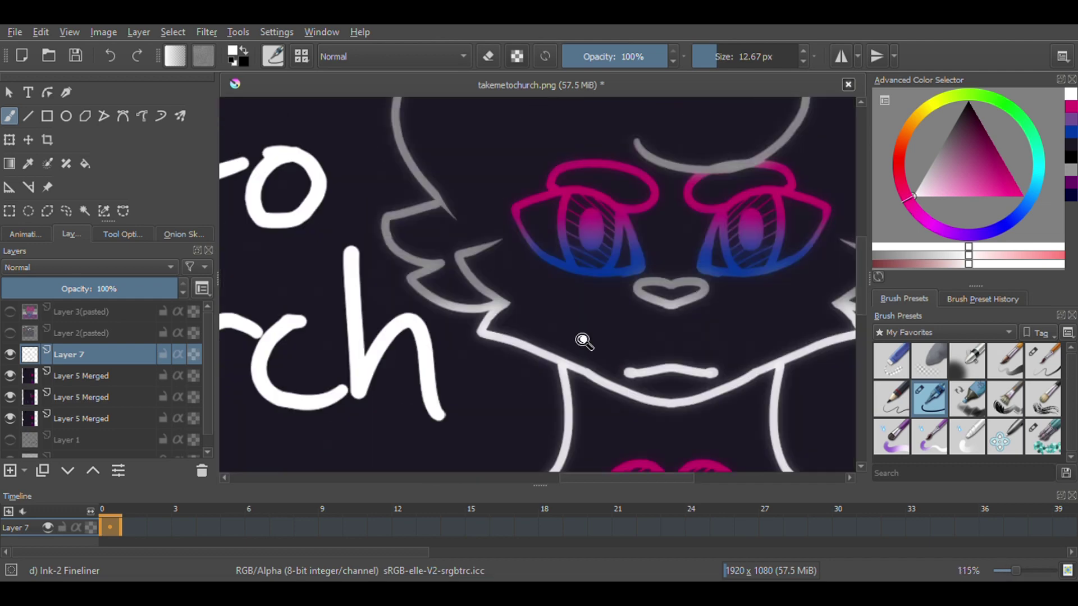
key("ctrl+z")
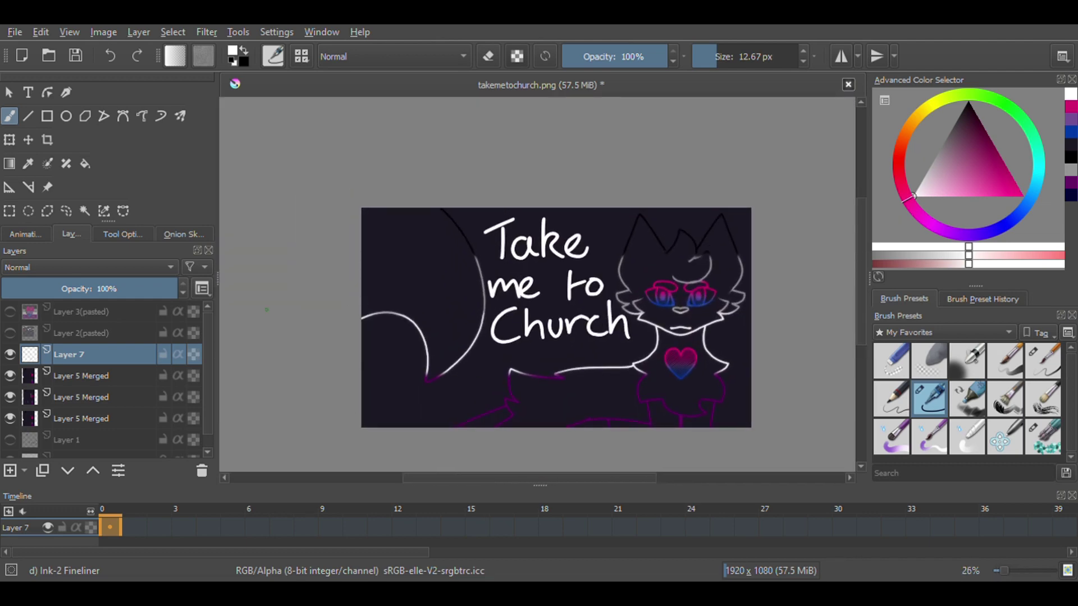
left_click(78, 375)
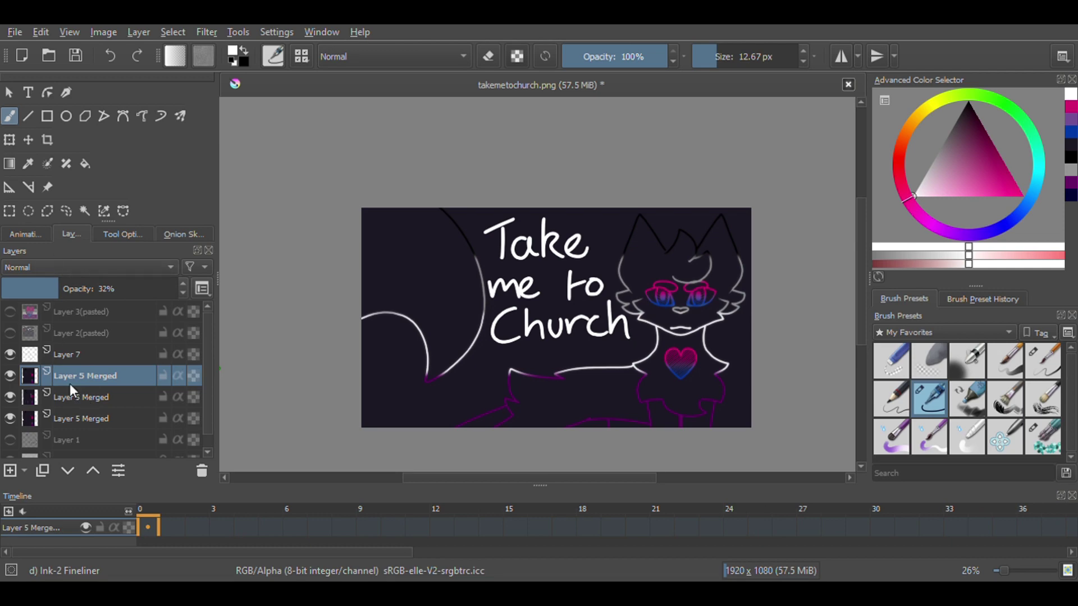
- Reselect the title layer and set up a smaller white brush for the subtitle
left_click(67, 354)
key("ctrl+t")
key("b")
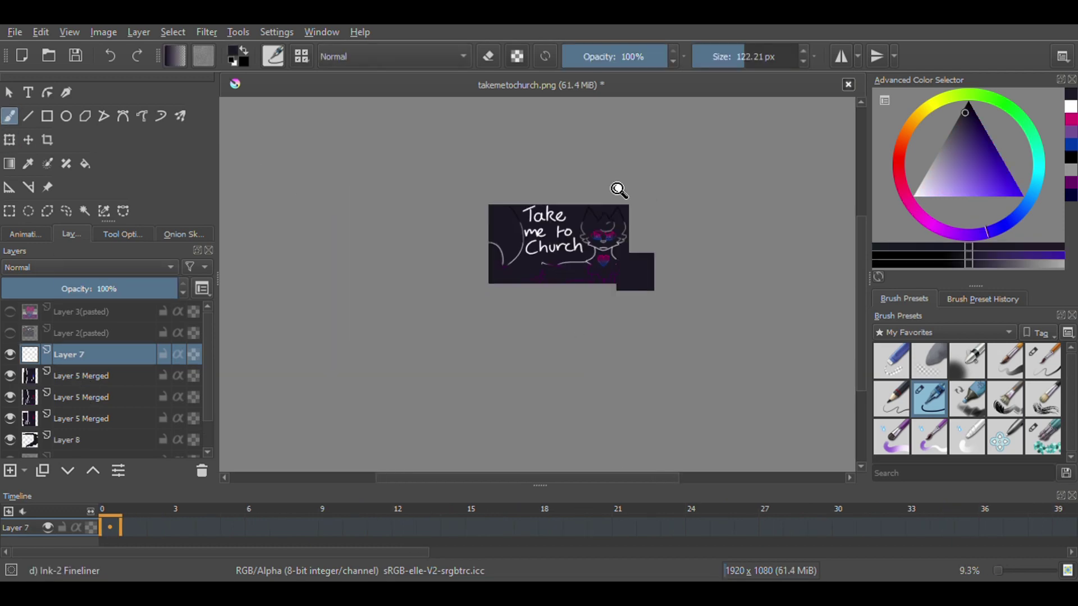
left_click_drag(618, 188, 747, 67)
key("x")
mouse_move(514, 275)
left_mouse_down()
mouse_move(730, 69)
mouse_move(621, 247)
left_mouse_up()
left_click(724, 56)
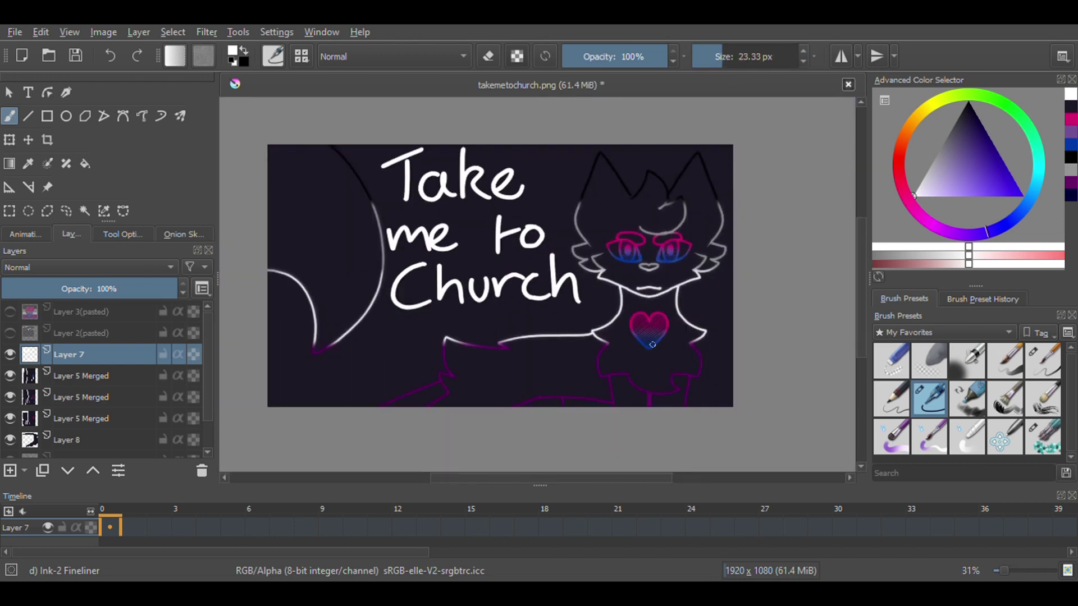
left_click_drag(532, 260, 704, 70)
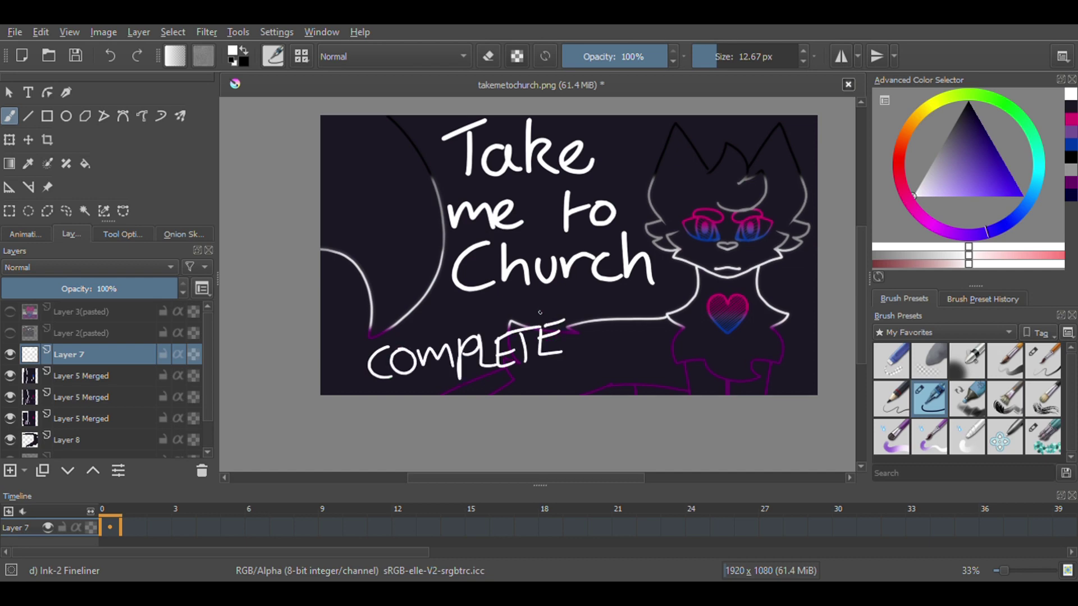
left_click_drag(540, 313, 484, 348)
- Redo the subtitle 'COMPLETE LGBTQ+ Lineart MAP' in white on a fresh layer below the title
key("ctrl+z")
key("ctrl+z")
key("ctrl+z")
key("ctrl+z")
key("ctrl+z")
key("ctrl+z")
key("ctrl+z")
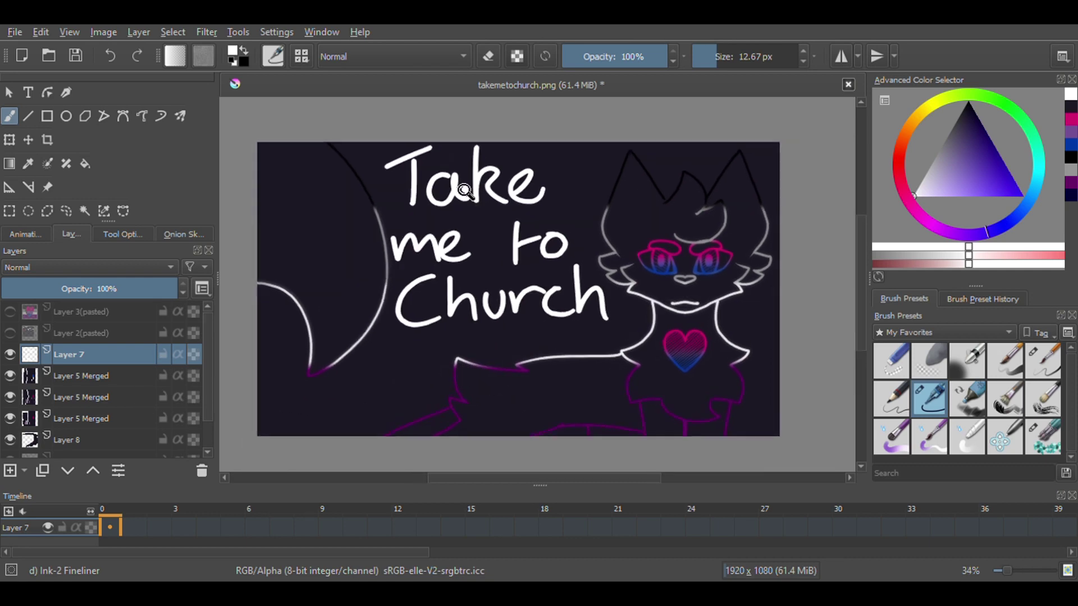
left_click_drag(443, 241, 372, 360)
key("Insert")
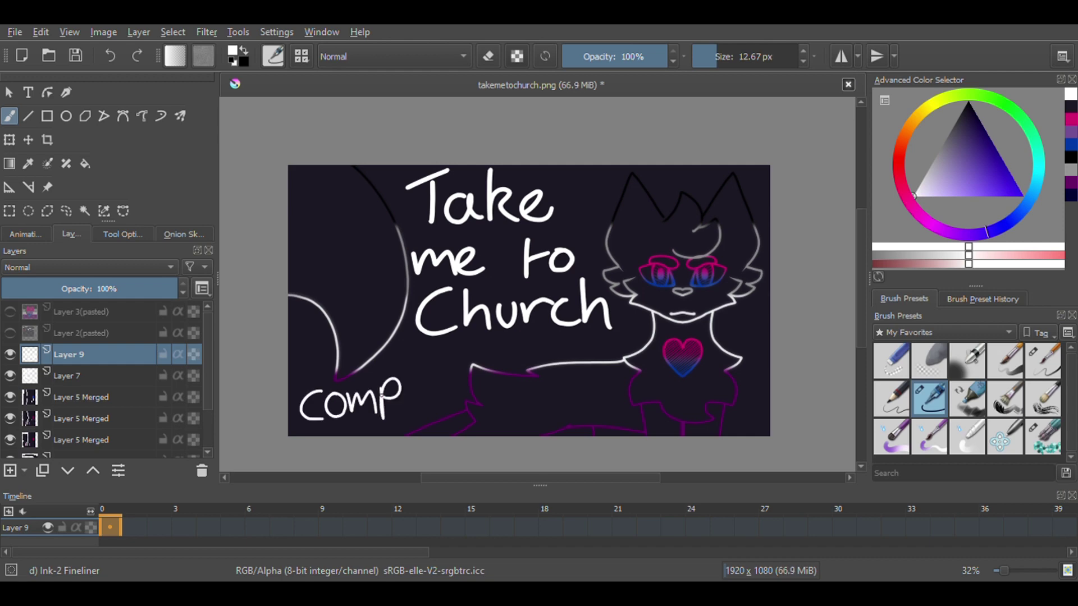
scroll(488, 375, "up", 3)
left_click_drag(445, 325, 453, 365)
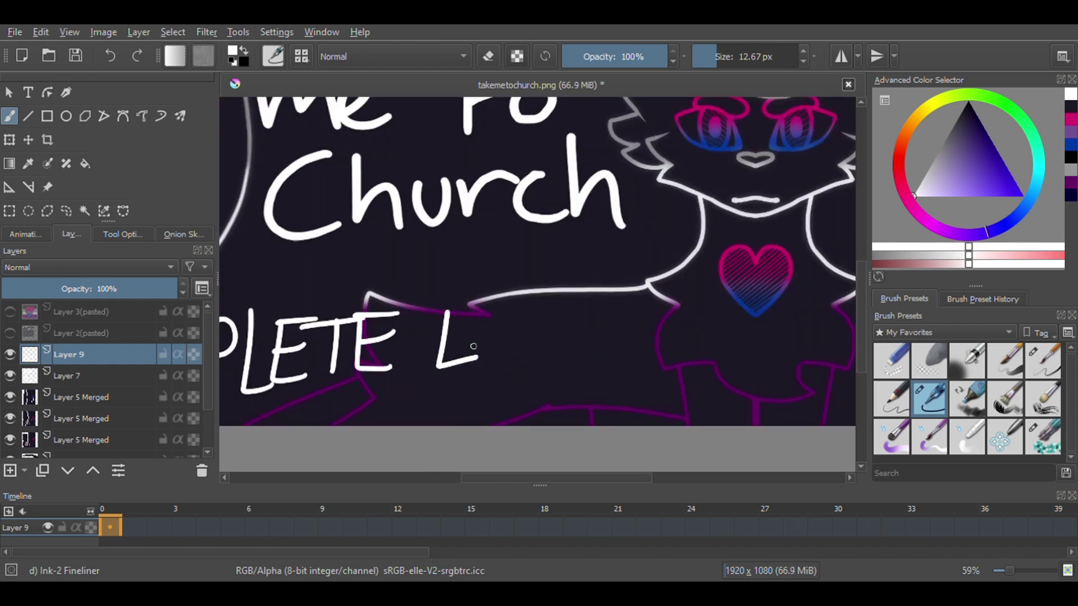
left_click_drag(432, 313, 438, 357)
scroll(564, 341, "up", 3)
left_click_drag(590, 265, 620, 299)
scroll(621, 298, "down", 2)
left_click_drag(426, 309, 452, 307)
left_click_drag(439, 296, 439, 325)
left_click_drag(499, 289, 539, 343)
left_click_drag(561, 292, 724, 314)
left_click_drag(724, 264, 741, 415)
scroll(561, 364, "down", 5)
- Resize the subtitle lettering to fit and add a new layer for eye highlights
key("ctrl+t")
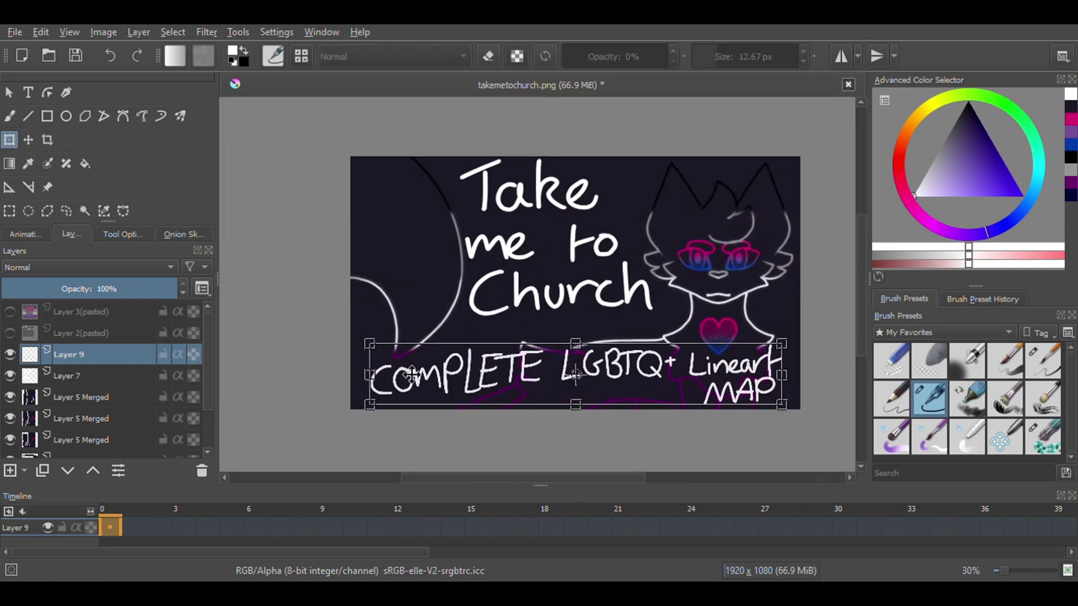
key("b")
scroll(380, 350, "down", 3)
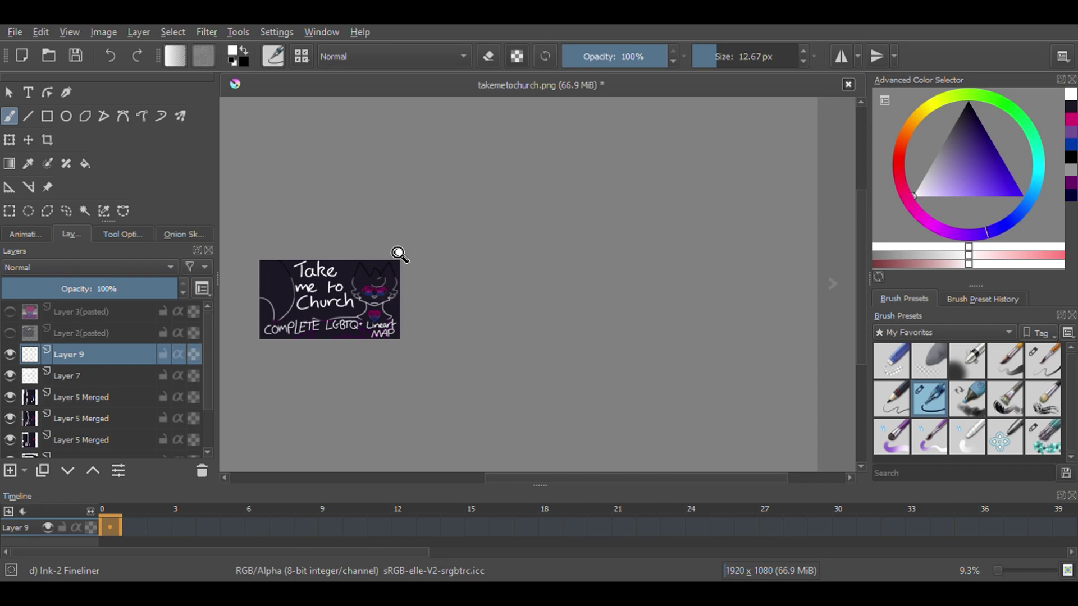
scroll(396, 252, "up", 5)
key("Insert")
scroll(564, 327, "up", 6)
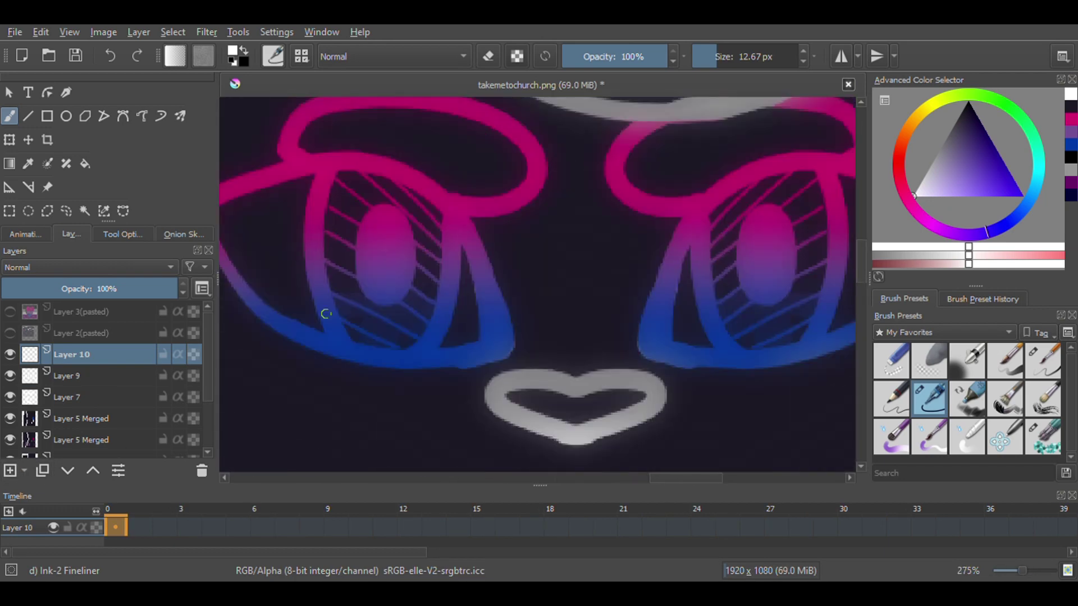
- Paint mirrored white highlight dashes across both eyes and nudge them into place
scroll(693, 347, "down", 2)
key("ctrl+z")
left_click(840, 56)
key("ctrl+t")
mouse_move(388, 230)
left_mouse_down()
mouse_move(449, 230)
mouse_move(414, 247)
left_mouse_up()
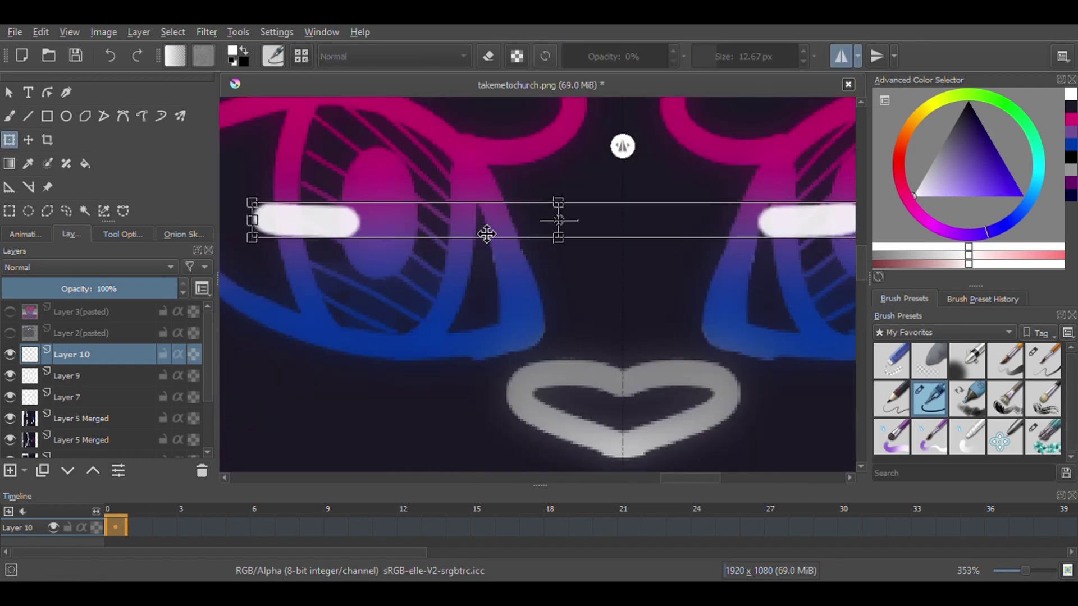
key("b")
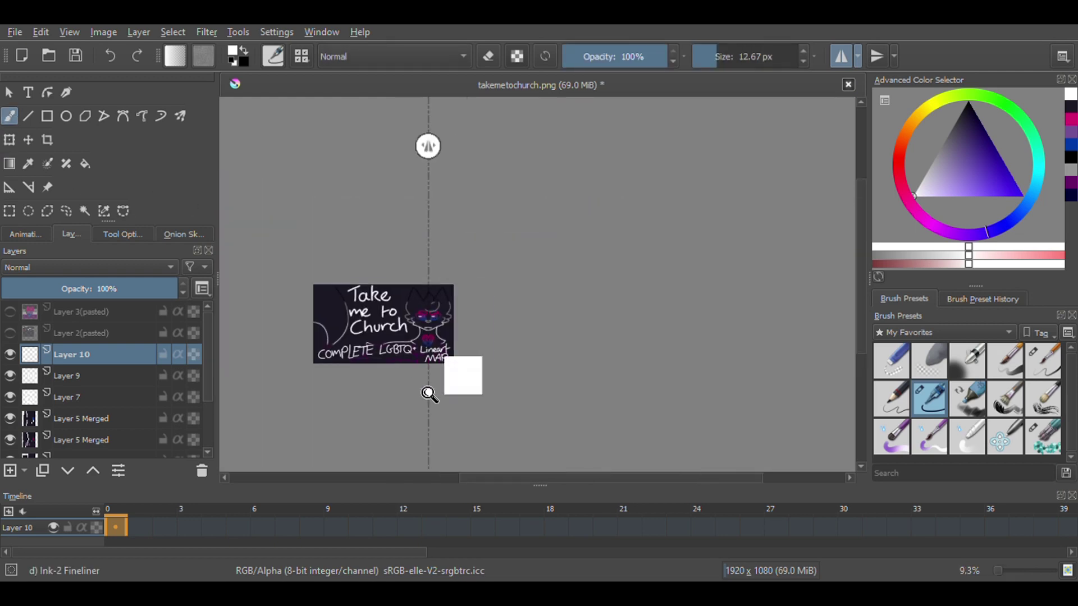
scroll(516, 253, "up", 3)
scroll(517, 253, "down", 1)
left_click(841, 56)
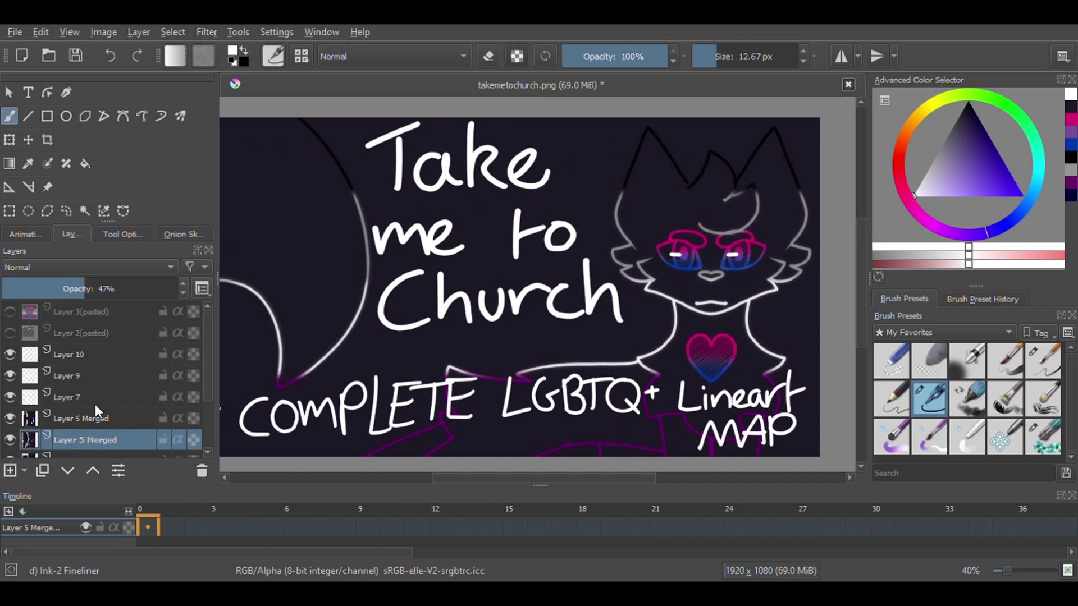
- Airbrush purple glow along the body and white glow along the outlines and head
left_click_drag(505, 377, 747, 379)
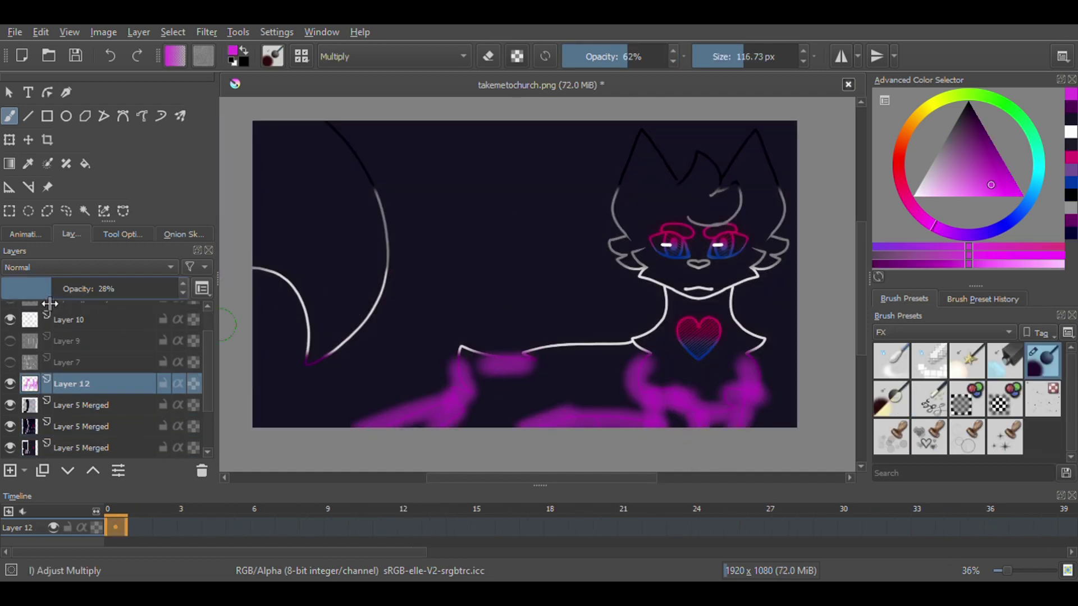
left_click_drag(55, 302, 179, 288)
scroll(604, 283, "up", 2)
left_click(611, 265, "ctrl")
mouse_move(617, 263)
left_mouse_down()
mouse_move(372, 271)
mouse_move(769, 203)
mouse_move(820, 267)
left_mouse_up()
left_click_drag(531, 279, 729, 264)
scroll(646, 280, "down", 2)
left_click(393, 387, "ctrl")
left_click_drag(387, 387, 427, 380)
- Add grey glow along the left outlines and a lighter grey glow around the head
left_click(421, 234, "ctrl")
left_click_drag(466, 292, 404, 388)
left_click_drag(342, 289, 432, 381)
scroll(665, 258, "up", 3)
left_click(665, 258, "ctrl")
left_click_drag(665, 259, 691, 185)
scroll(730, 247, "down", 2)
scroll(366, 240, "down", 1)
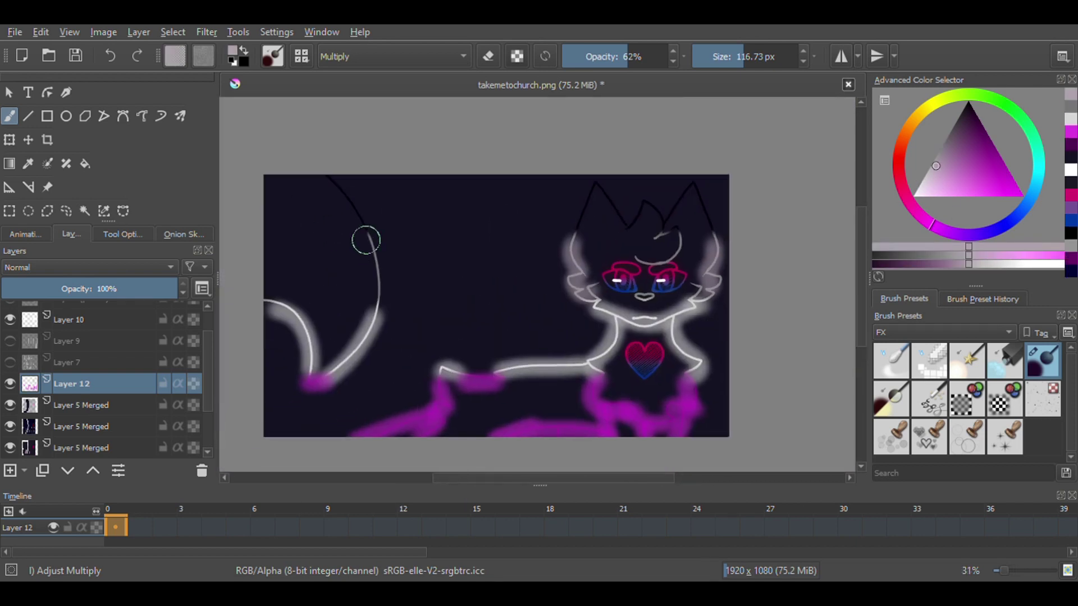
- Darken the glow around the ears with near-black purple and fade the layer to about 20%
left_click(961, 119)
left_click_drag(654, 215, 702, 230)
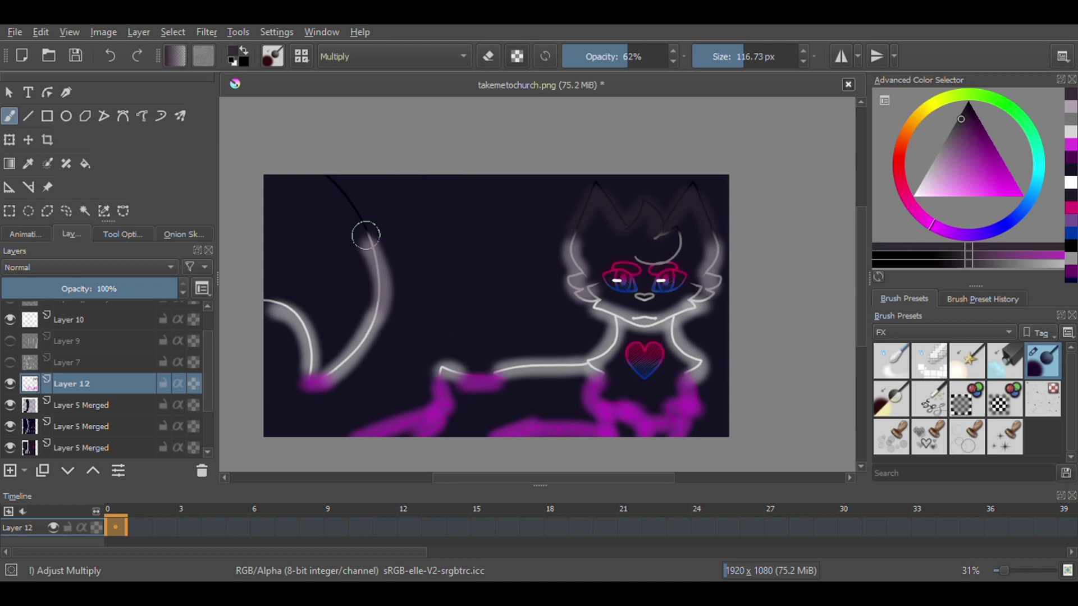
scroll(347, 286, "down", 1)
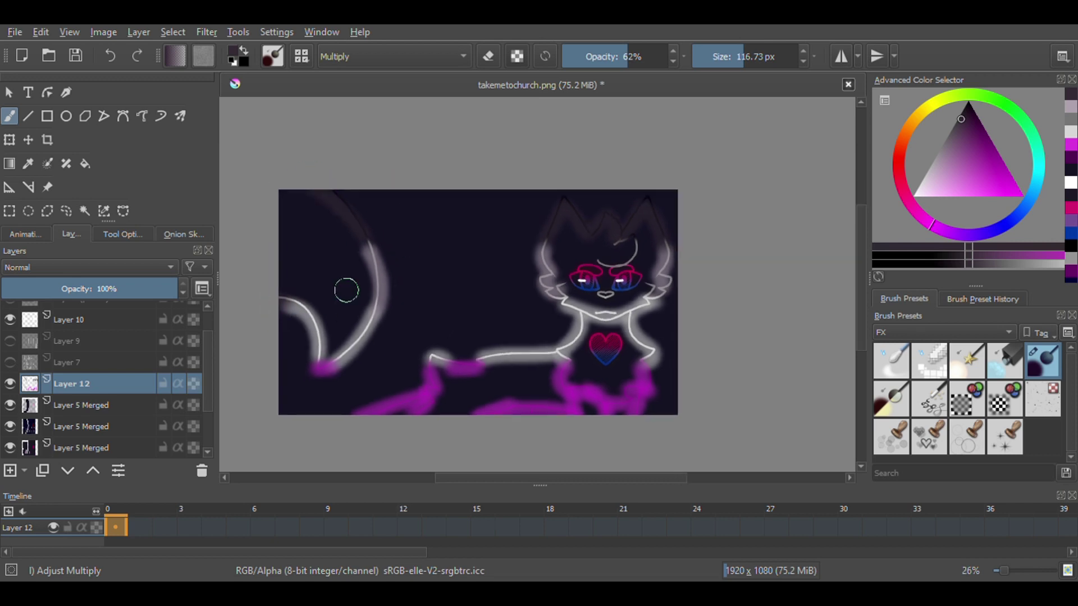
left_click_drag(346, 290, 336, 300)
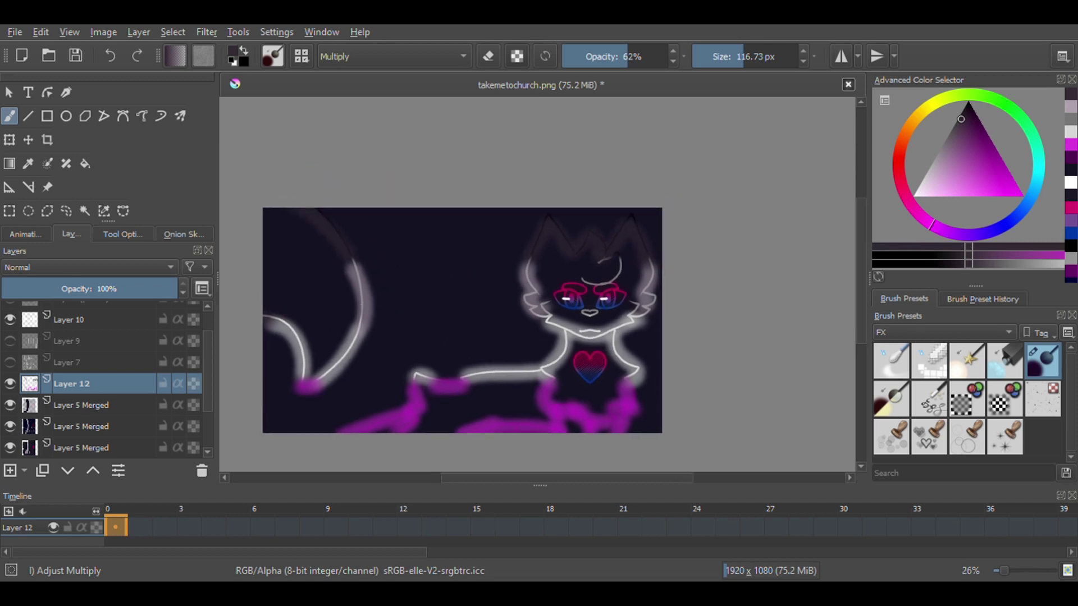
scroll(505, 253, "up", 1)
mouse_move(168, 289)
left_mouse_down()
mouse_move(44, 289)
mouse_move(51, 294)
left_mouse_up()
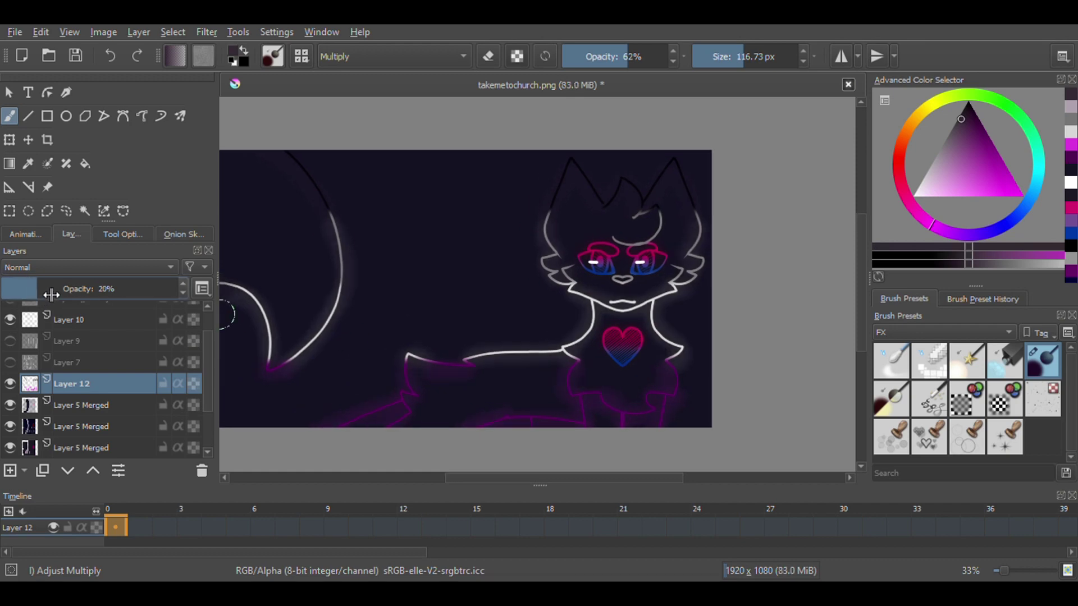
scroll(289, 305, "down", 1)
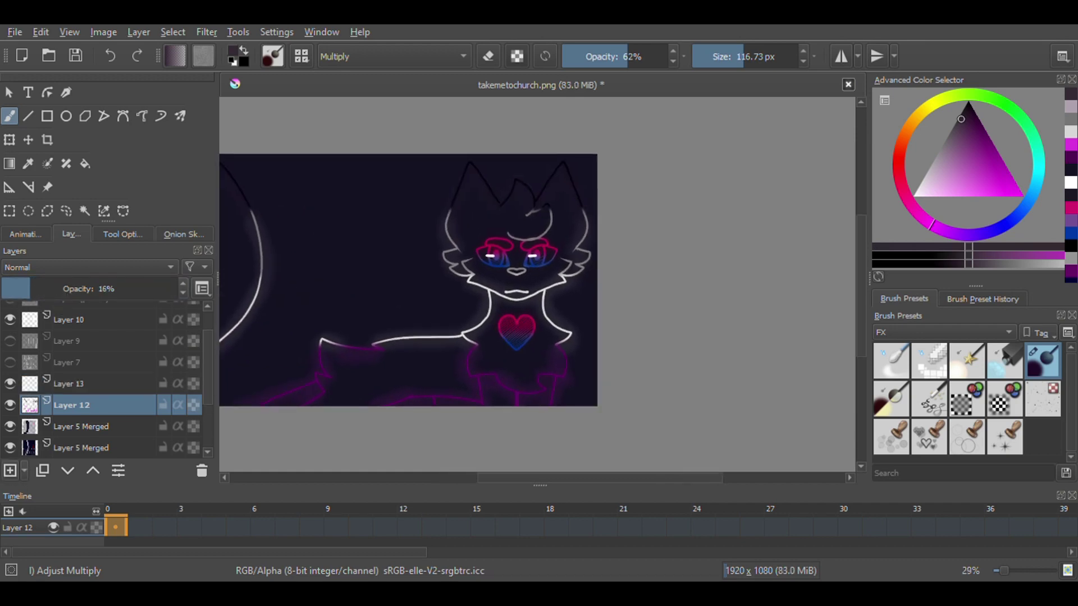
- Paint pink and blue glow around the eyes and heart on a new layer at about 49% opacity
key("Insert")
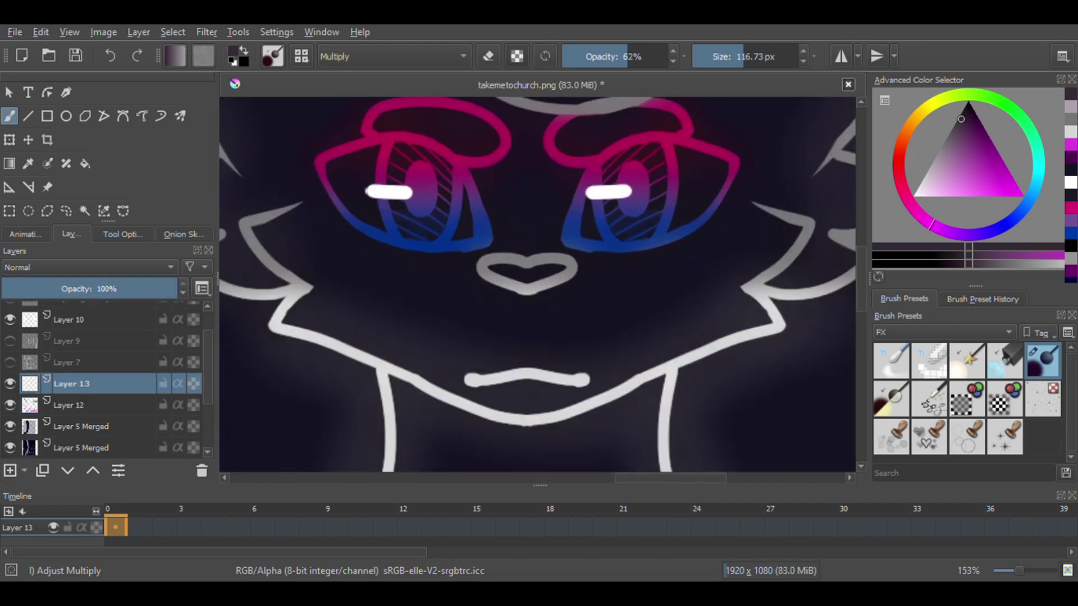
left_click_drag(617, 236, 440, 216)
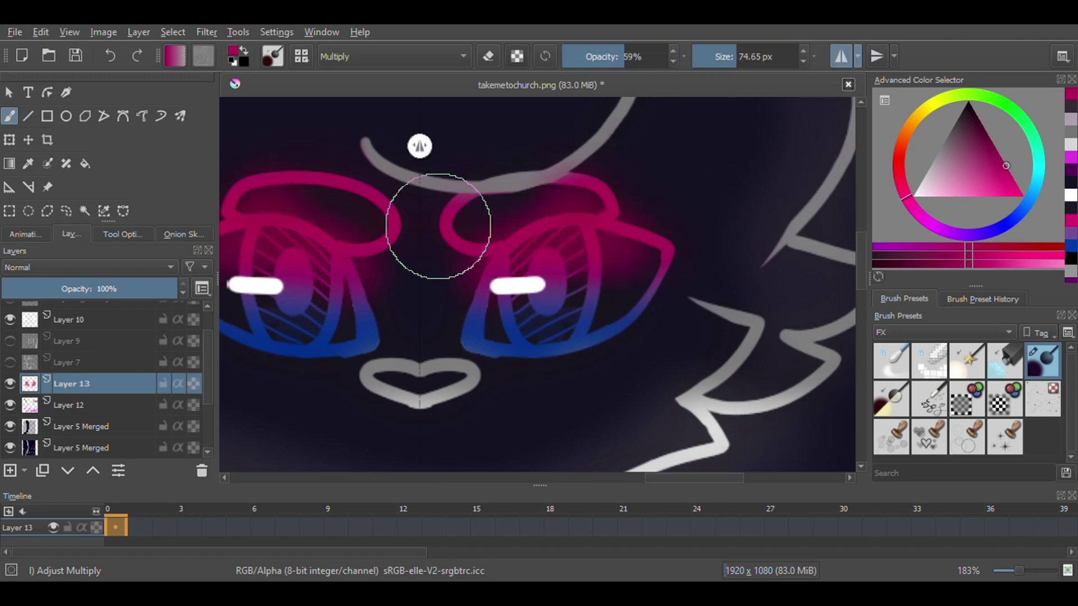
left_click_drag(460, 331, 582, 320)
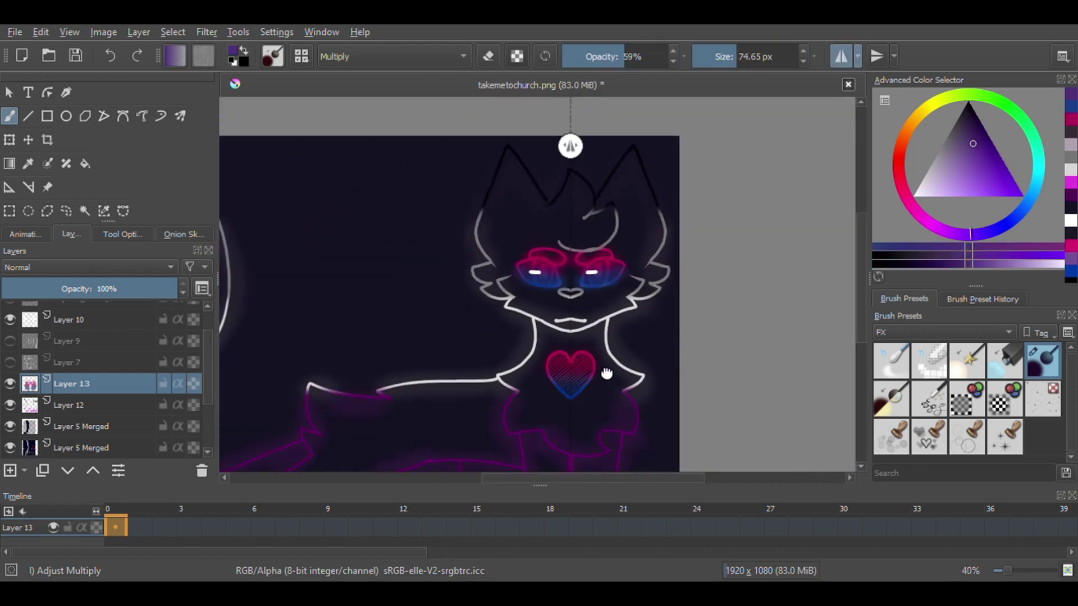
left_click(1073, 122)
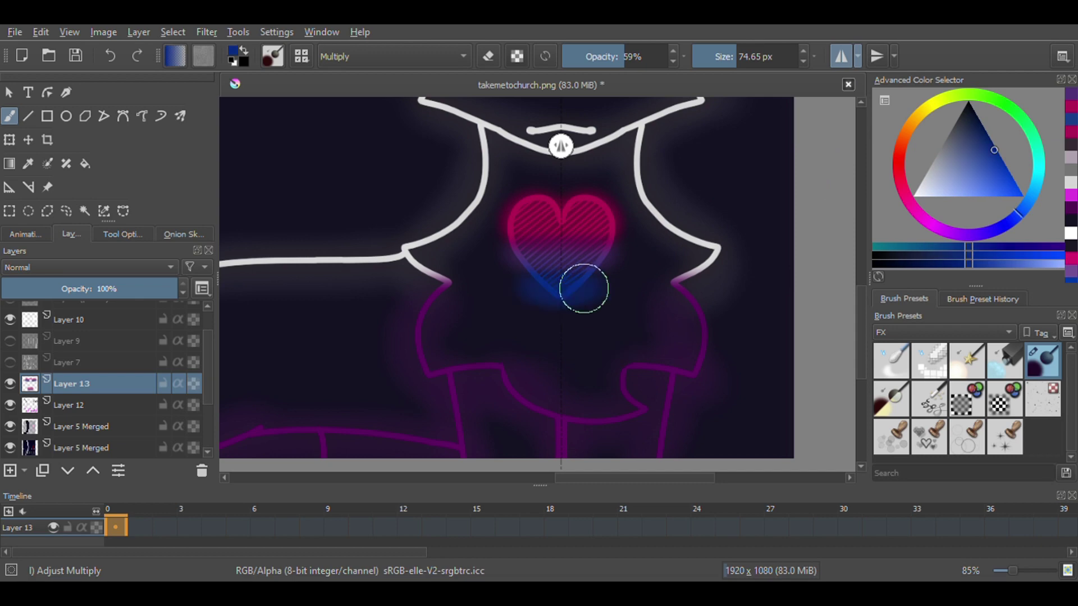
scroll(584, 236, "down", 4)
left_click_drag(113, 288, 90, 297)
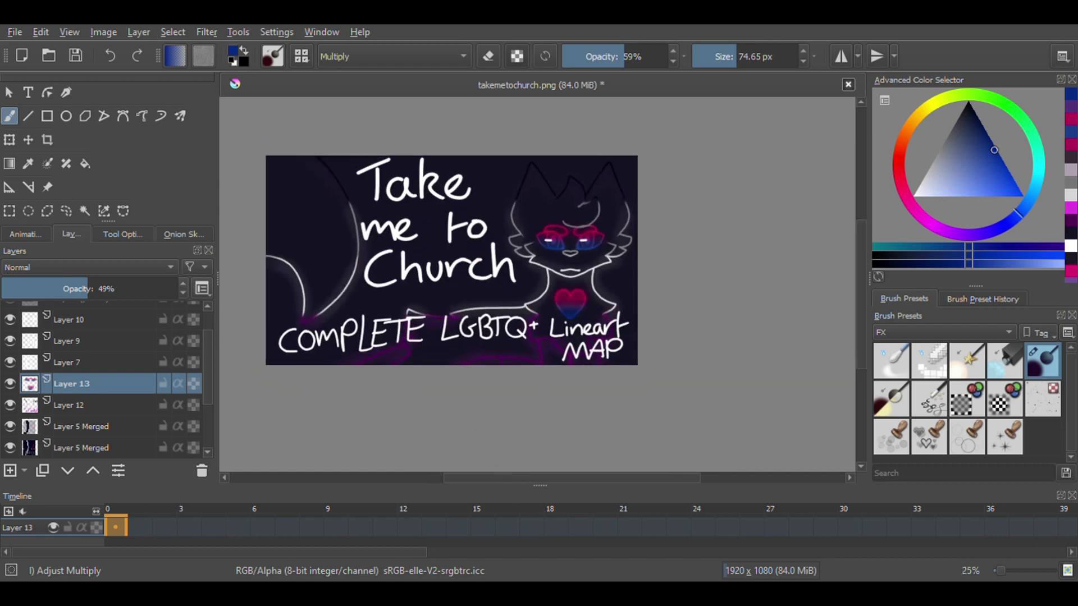
left_click(12, 471)
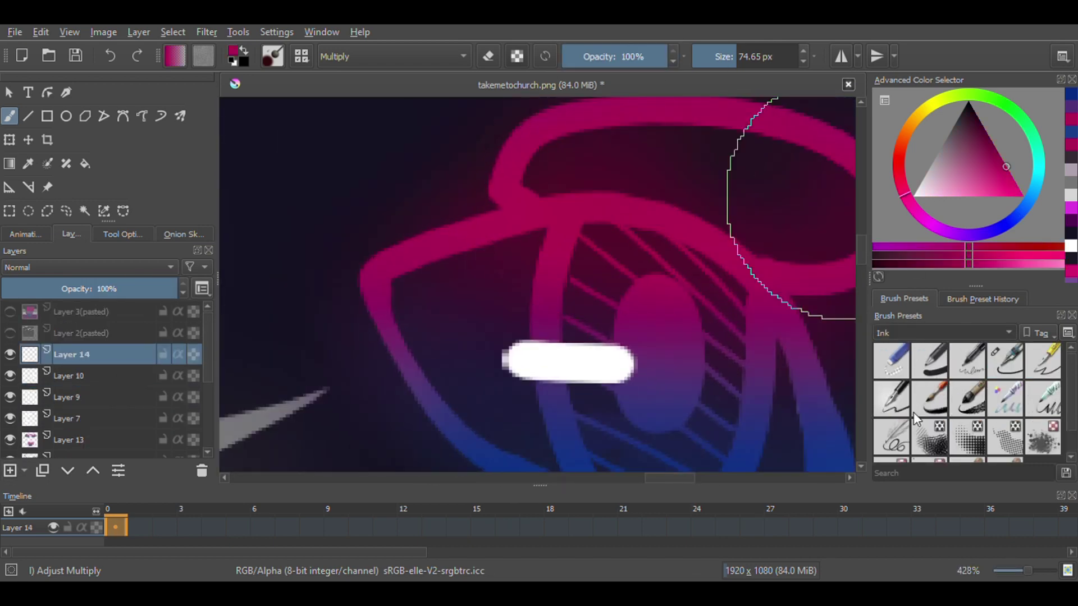
- Switch to the Texture Pointillism dotted brush and undo a stray red dotted stroke
left_click(929, 398)
scroll(332, 238, "down", 8)
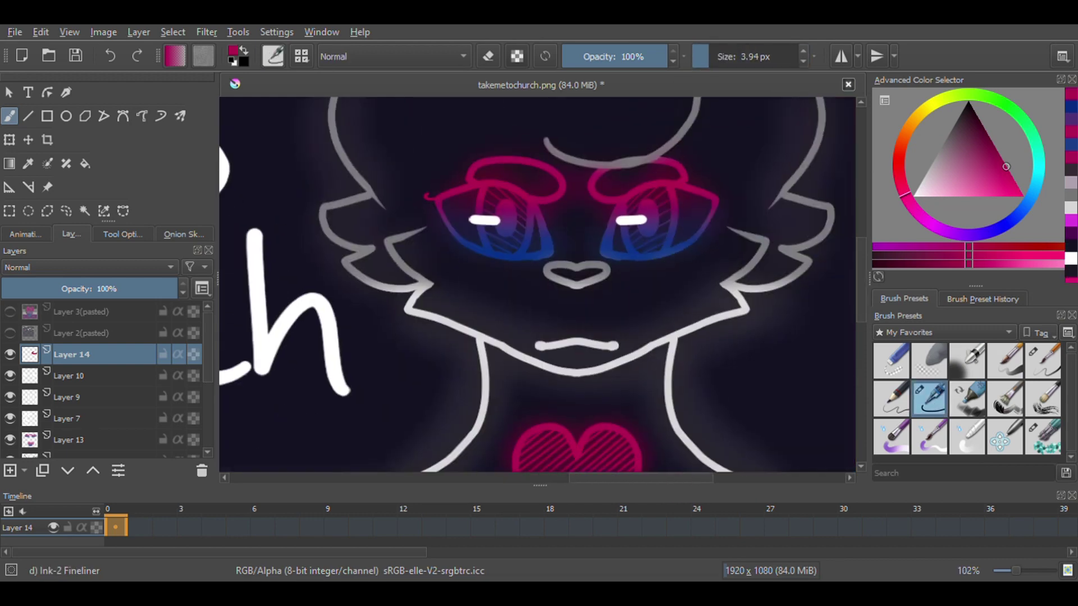
scroll(537, 284, "up", 3)
key("slash")
scroll(567, 404, "down", 4)
scroll(568, 405, "down", 4)
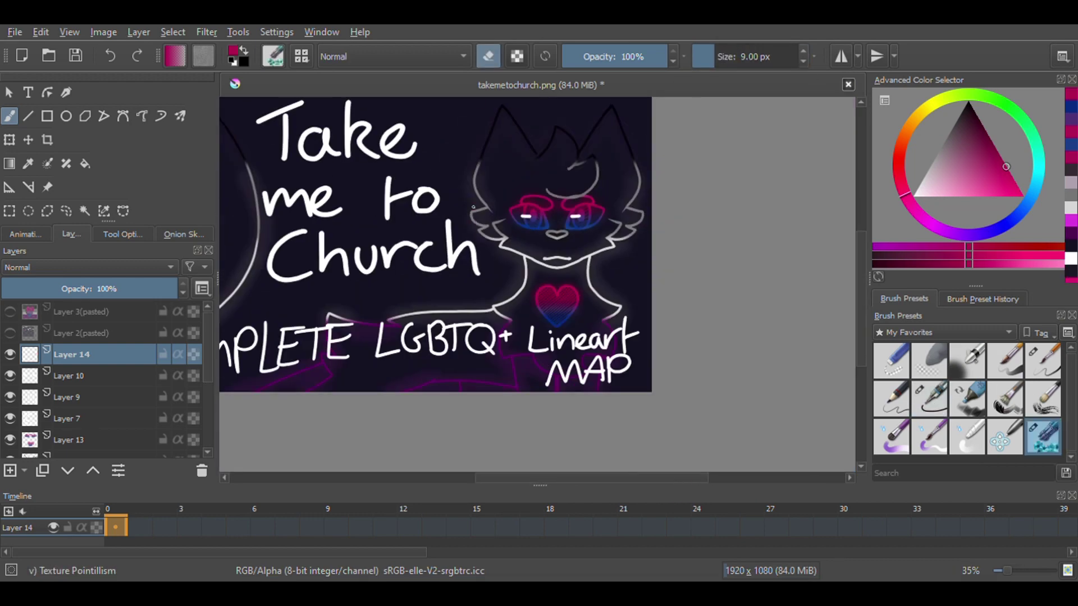
key("ctrl+z")
scroll(571, 210, "up", 2)
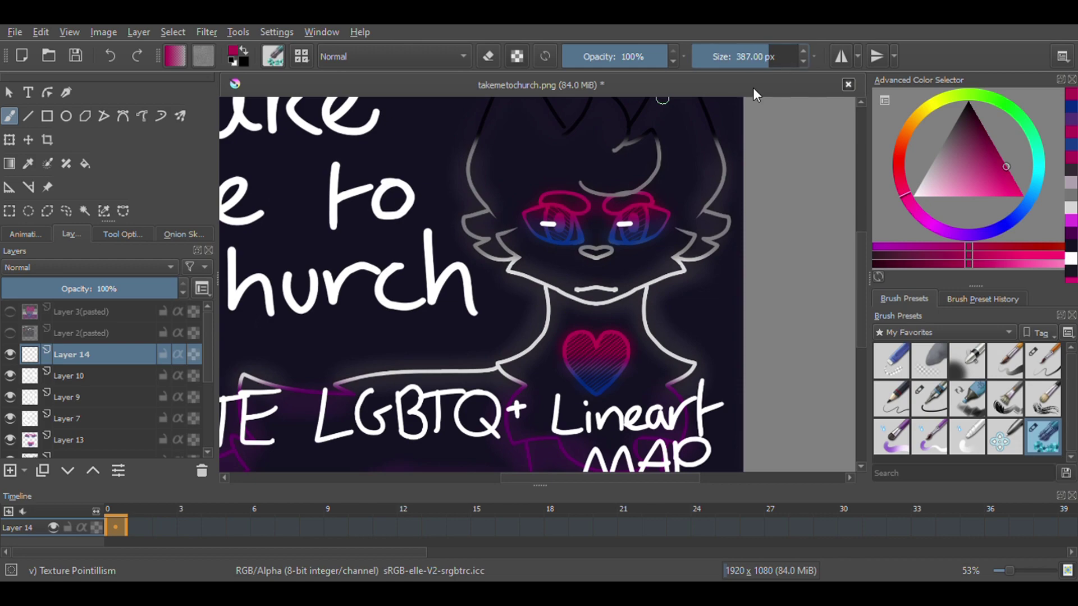
scroll(571, 210, "down", 3)
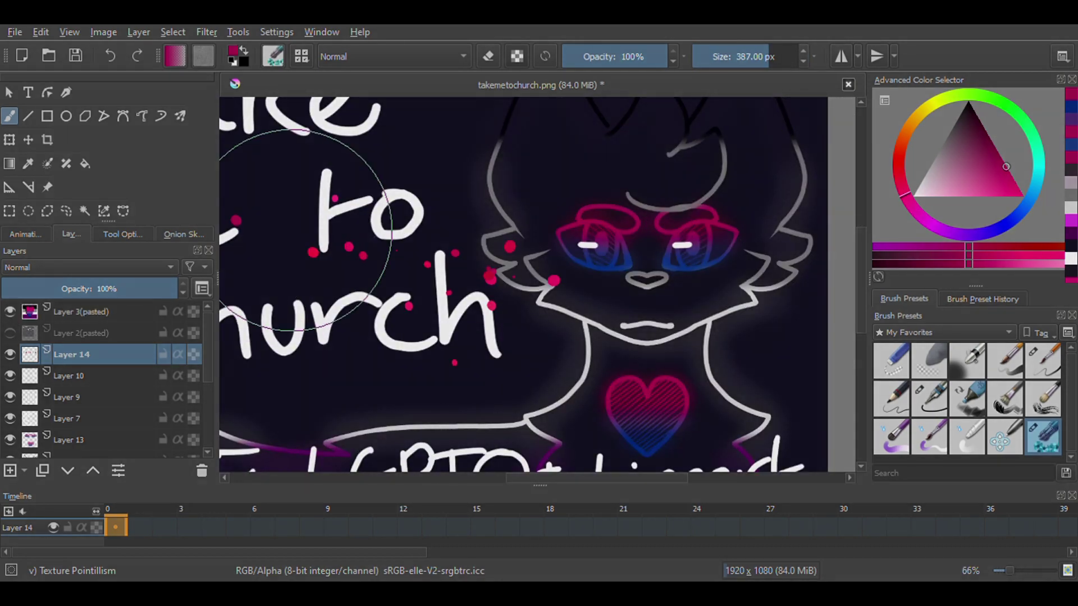